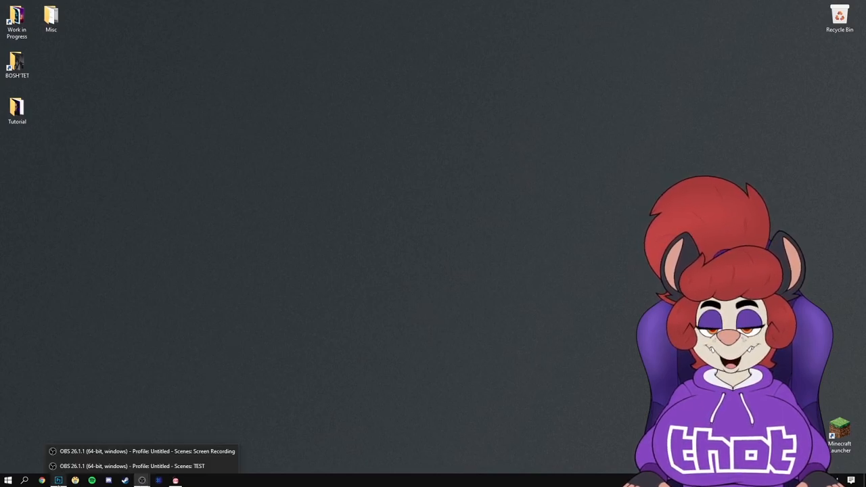
# Switch to Photoshop and check the CPU and memory use of PprLive.exe in Task Manager.
pyautogui.click(58, 480)
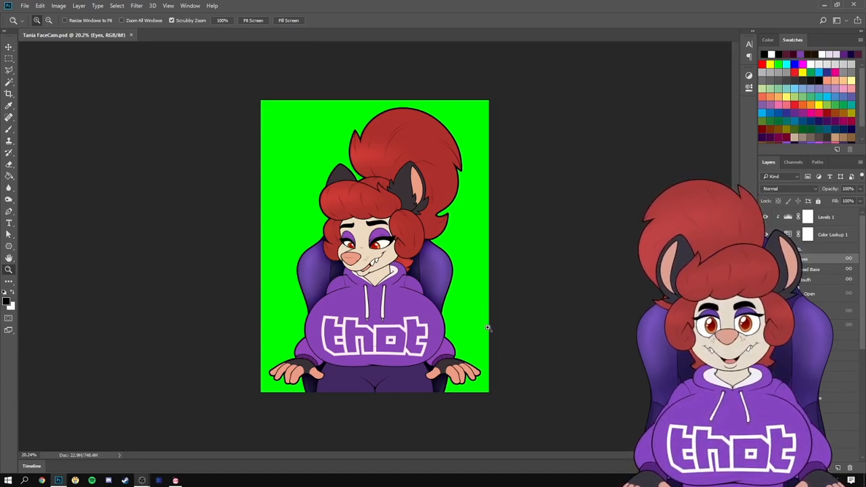
pyautogui.hotkey('ctrl', 'shift', 'Escape')
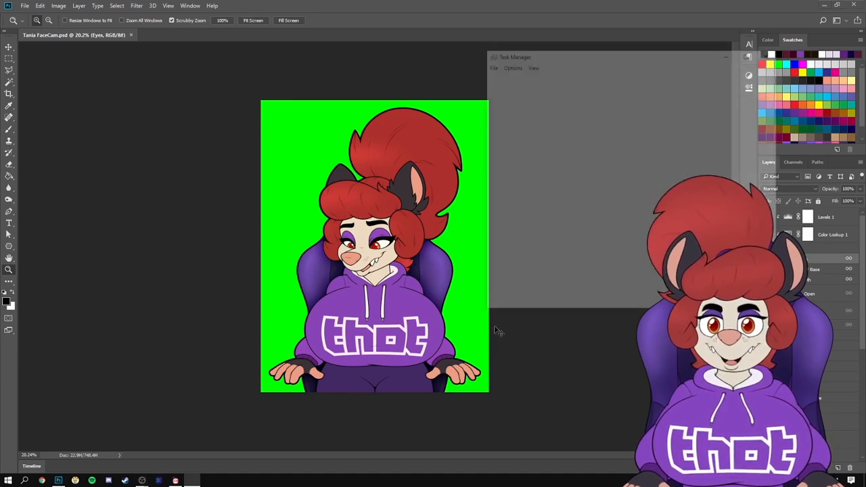
pyautogui.click(527, 76)
pyautogui.click(501, 75)
pyautogui.click(550, 169)
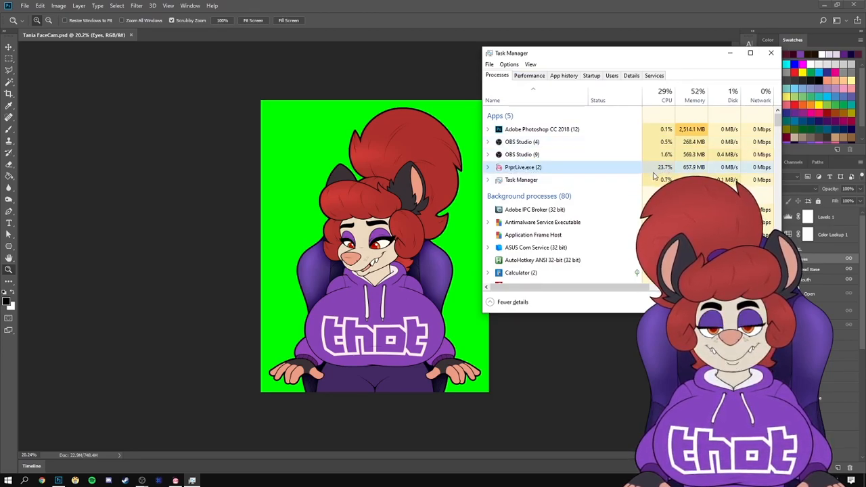
pyautogui.click(773, 52)
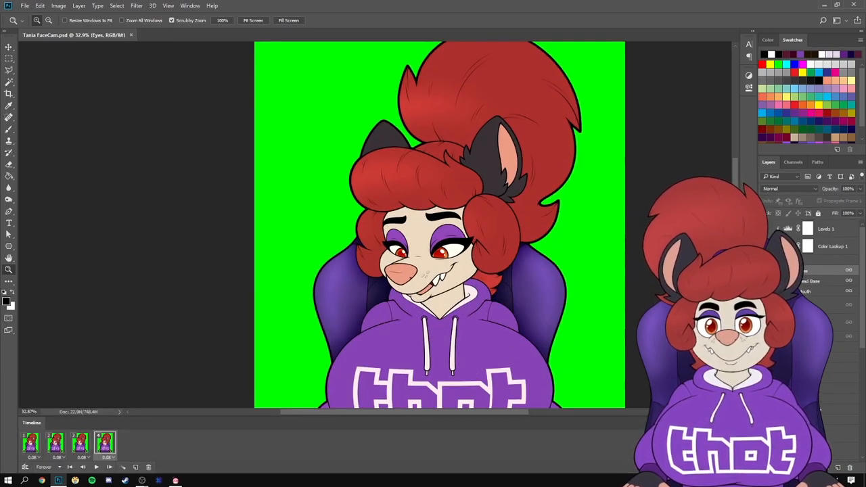
# Examine the character's outline up close where the hair and chair meet the green background.
pyautogui.moveTo(520, 289); pyautogui.dragTo(487, 289)
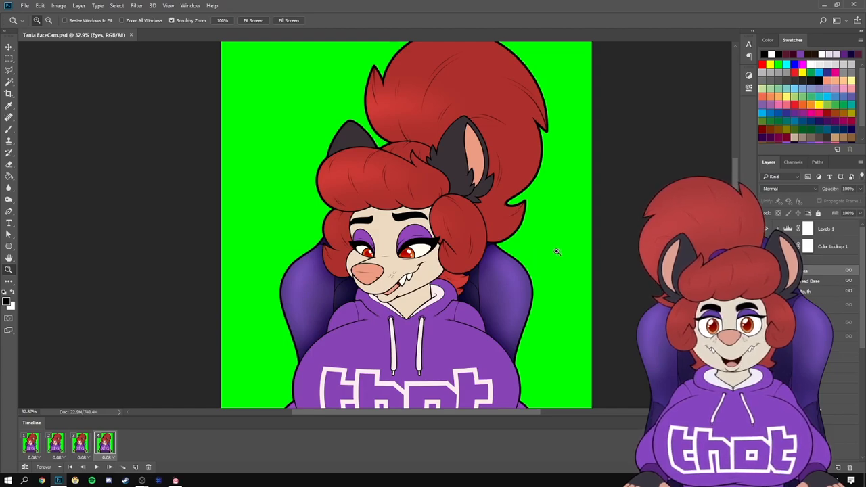
pyautogui.moveTo(513, 241); pyautogui.dragTo(585, 244)
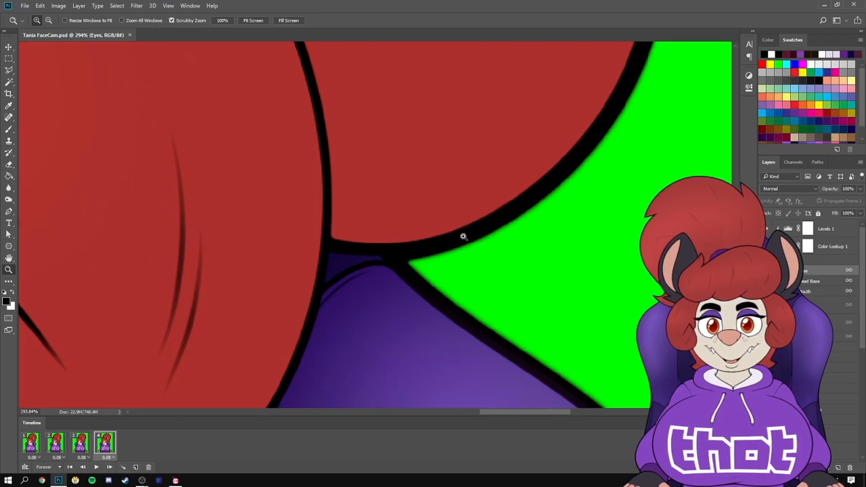
pyautogui.moveTo(550, 264); pyautogui.dragTo(480, 278)
pyautogui.moveTo(401, 297)
pyautogui.mouseDown()
pyautogui.moveTo(435, 283)
pyautogui.moveTo(395, 291)
pyautogui.mouseUp()
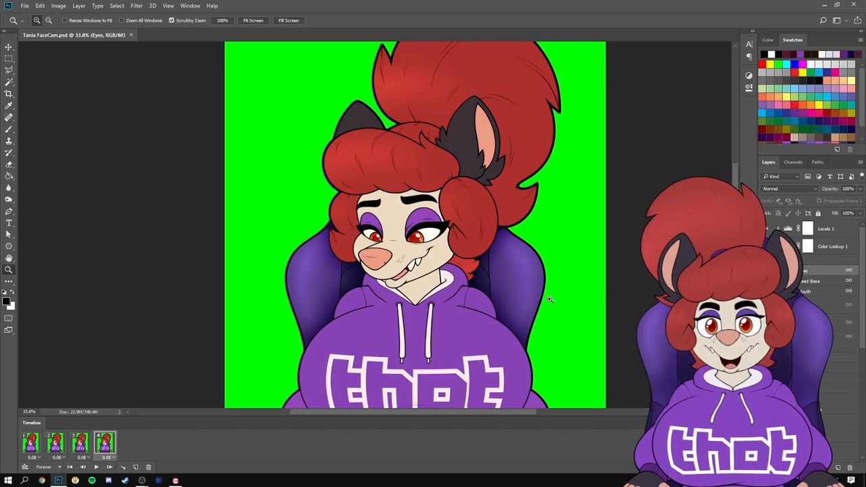
pyautogui.moveTo(524, 232); pyautogui.dragTo(616, 249)
pyautogui.moveTo(551, 254); pyautogui.dragTo(527, 261)
pyautogui.moveTo(319, 230); pyautogui.dragTo(377, 266)
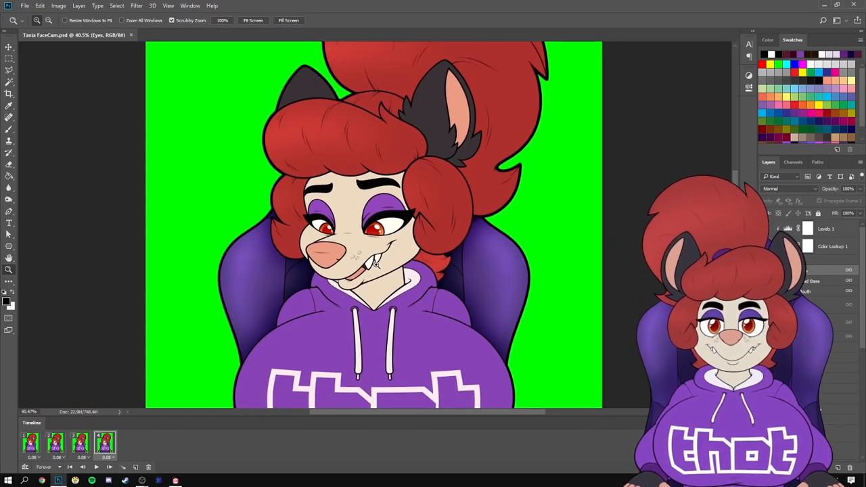
# Step through the four animation frames repeatedly to compare the character's mouth positions from closed to open.
pyautogui.click(31, 443)
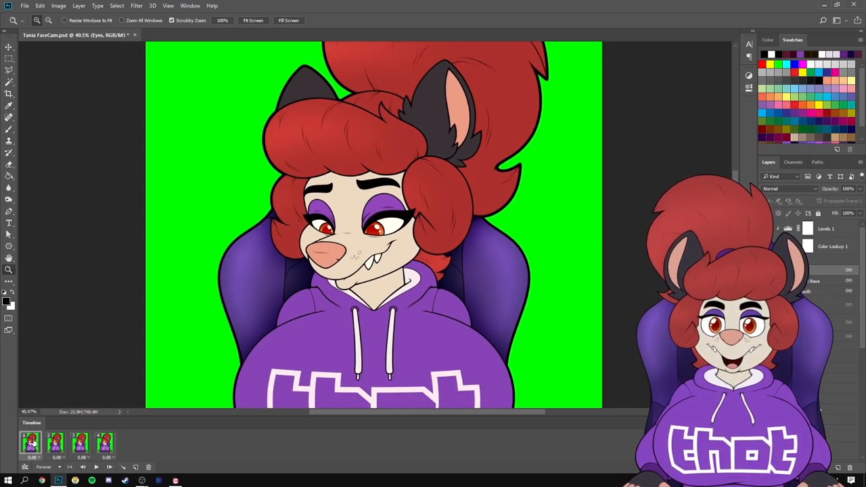
pyautogui.click(57, 444)
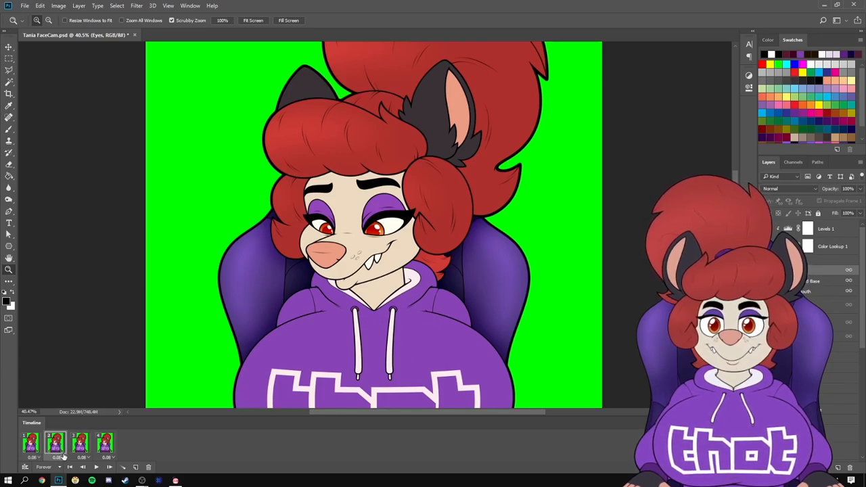
pyautogui.click(80, 443)
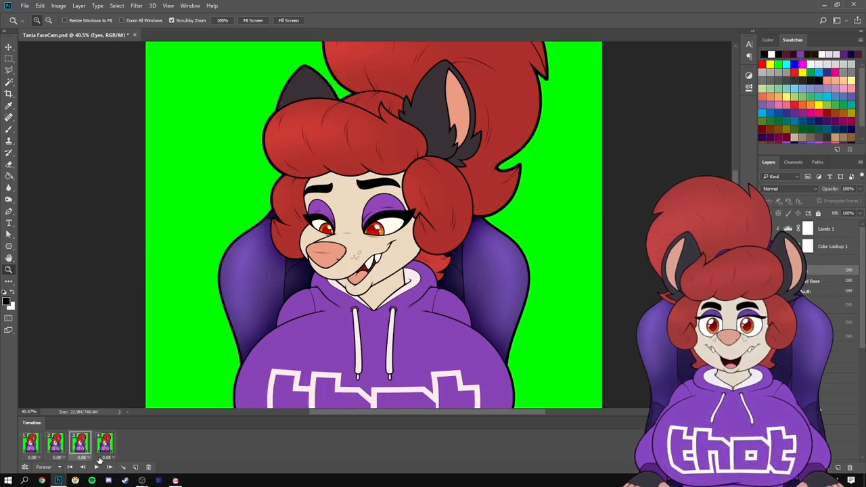
pyautogui.click(103, 444)
pyautogui.click(33, 443)
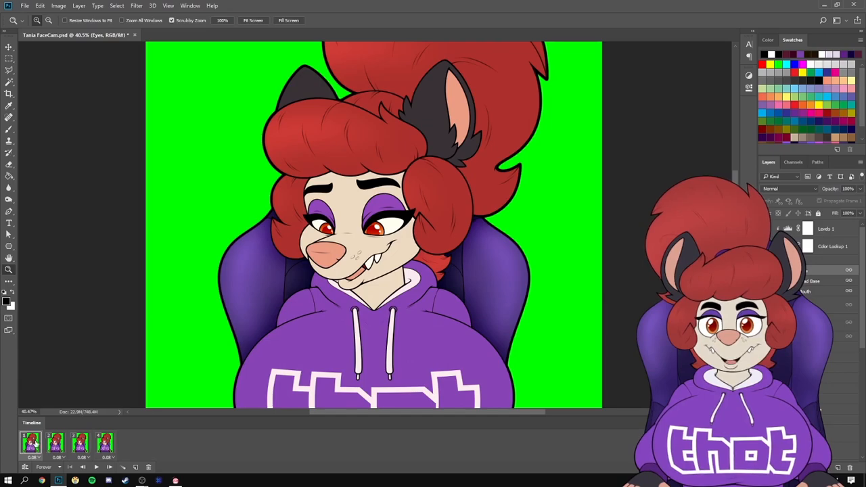
pyautogui.click(58, 447)
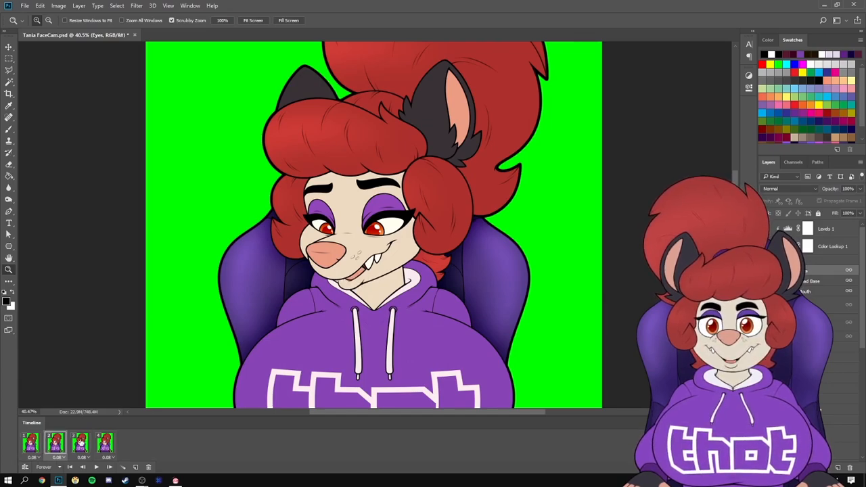
pyautogui.click(80, 442)
pyautogui.click(32, 444)
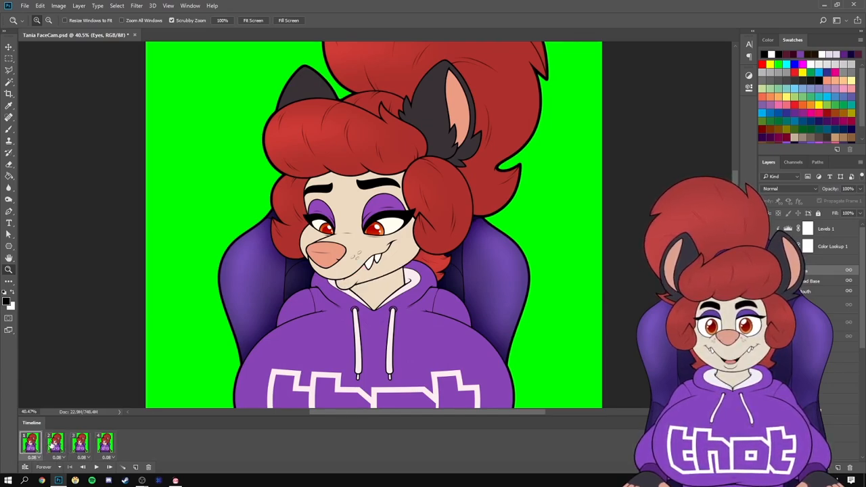
pyautogui.click(80, 445)
pyautogui.click(31, 441)
pyautogui.click(61, 449)
pyautogui.click(78, 443)
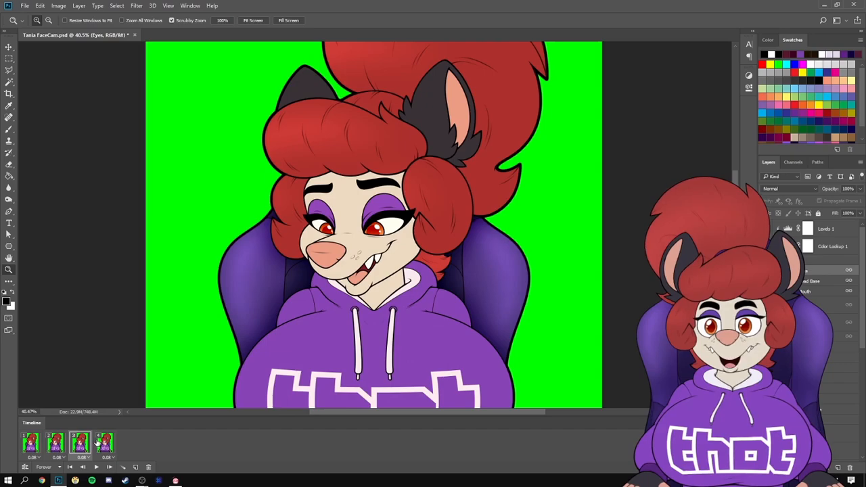
pyautogui.click(104, 443)
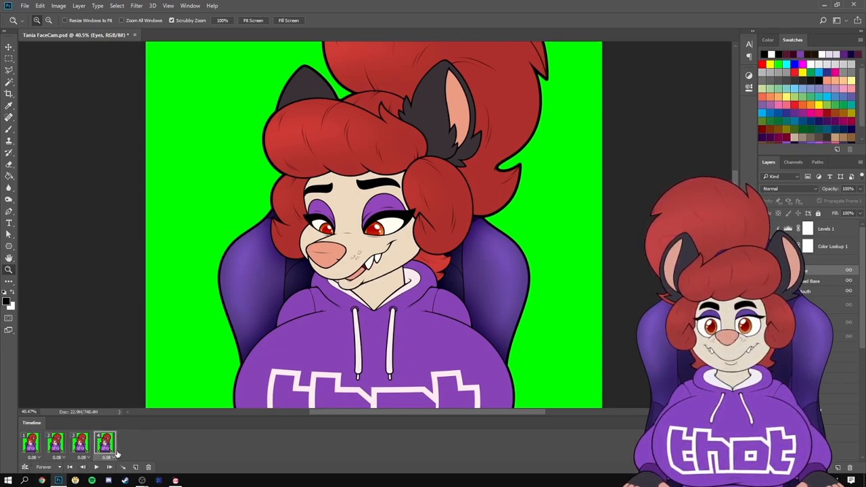
pyautogui.click(32, 443)
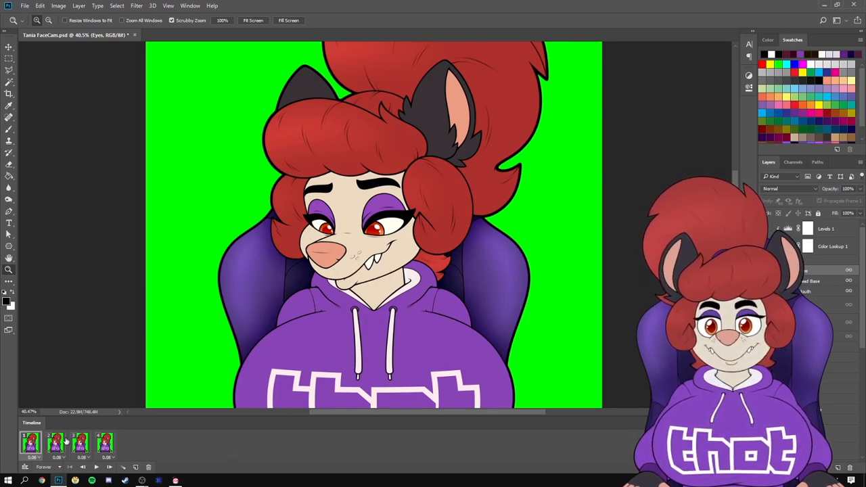
# Set the animation to loop forever and the fourth frame's delay to 0.08 seconds.
pyautogui.click(51, 468)
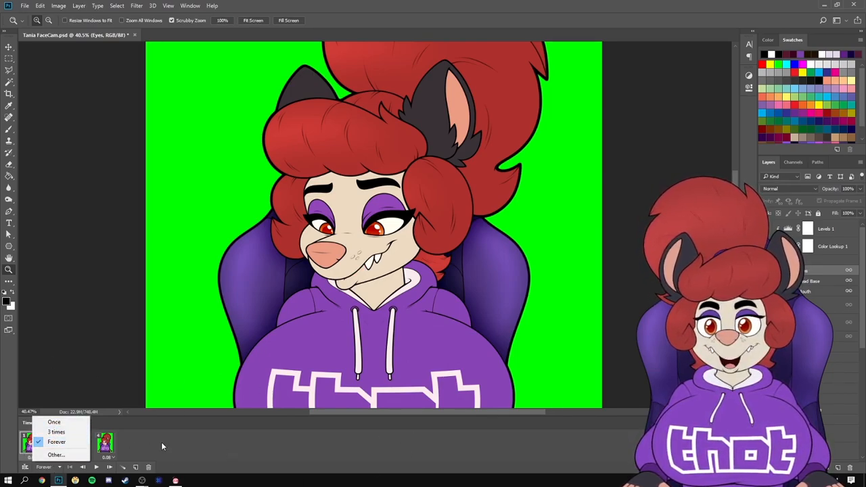
pyautogui.click(56, 442)
pyautogui.click(106, 457)
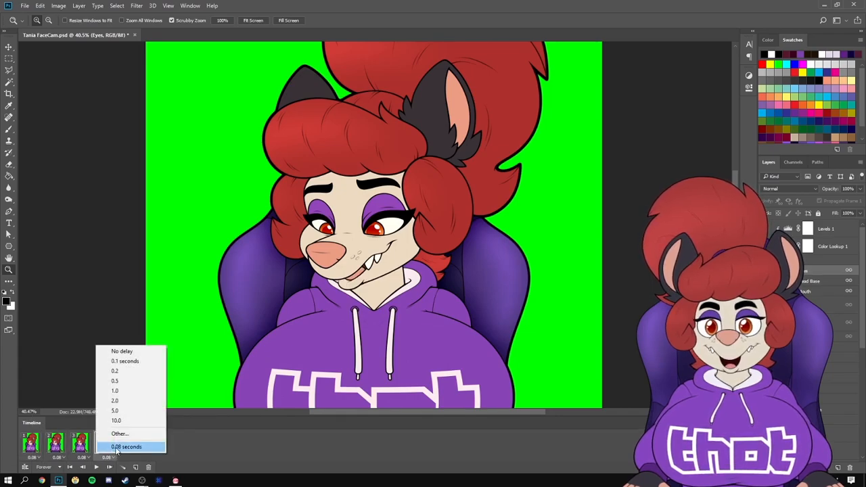
pyautogui.click(116, 447)
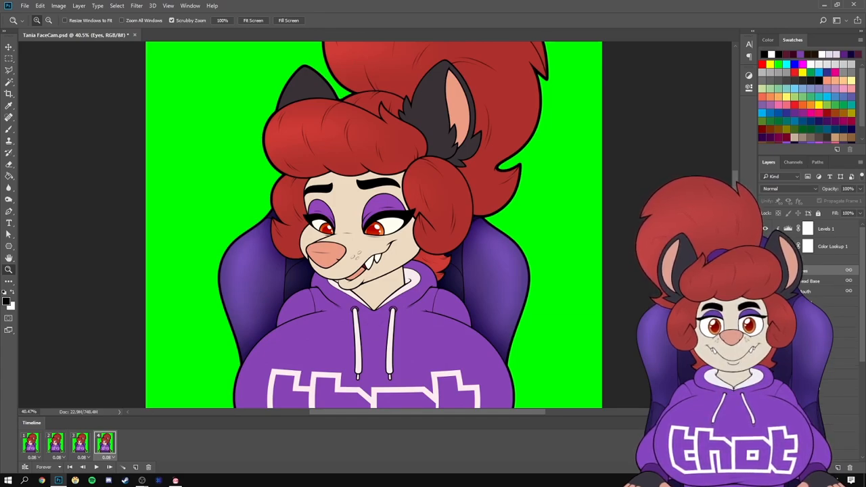
# Look at the first frame's delay options and quit Photoshop without saving the face cam document.
pyautogui.click(30, 444)
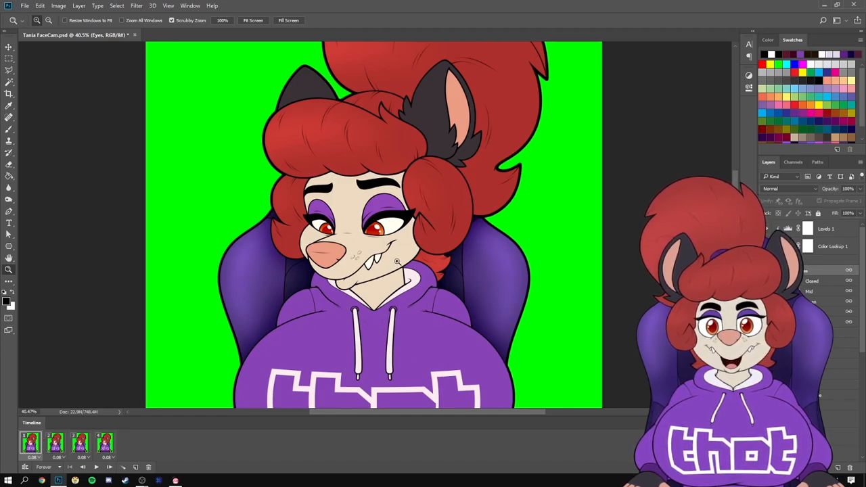
pyautogui.click(36, 457)
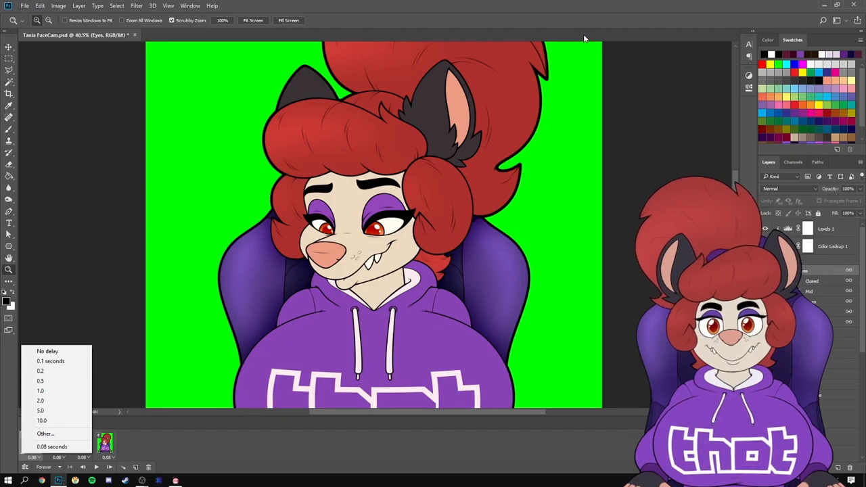
pyautogui.click(636, 7)
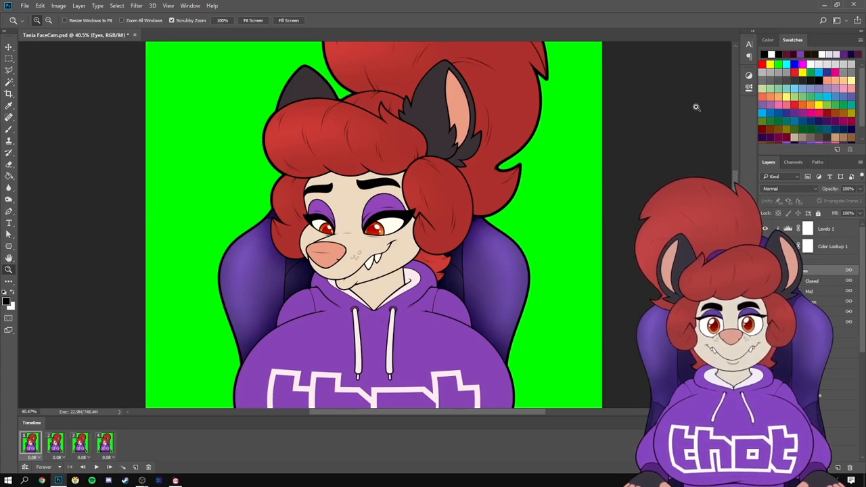
pyautogui.hotkey('ctrl', 'w')
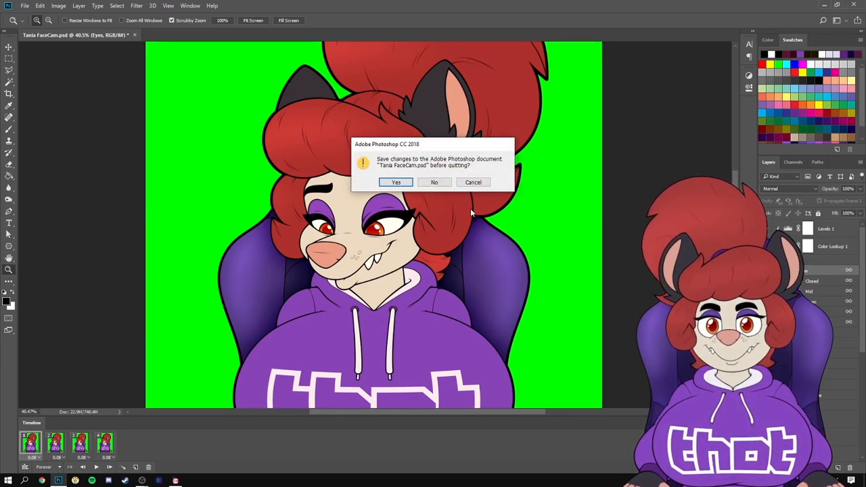
pyautogui.click(440, 182)
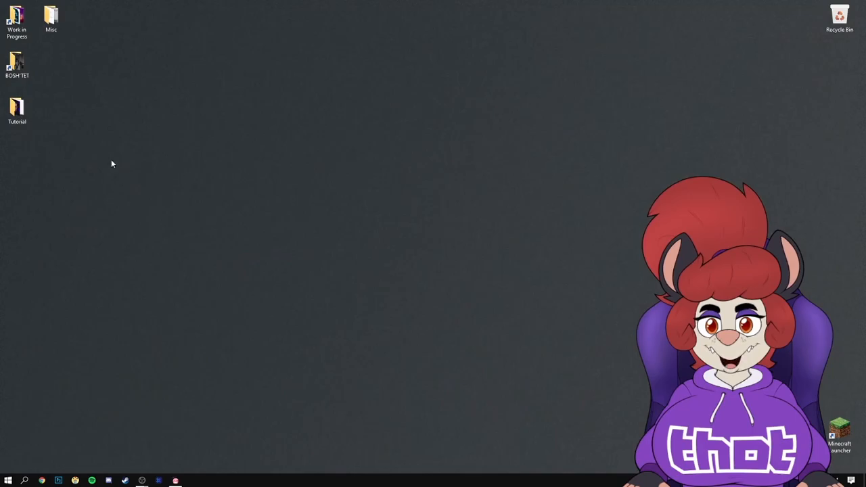
# Preview Eyes.gif and Mouth.gif from the Example folder inside the desktop's Tutorial folder, and close the viewer and folder.
pyautogui.doubleClick(17, 108)
pyautogui.doubleClick(534, 279)
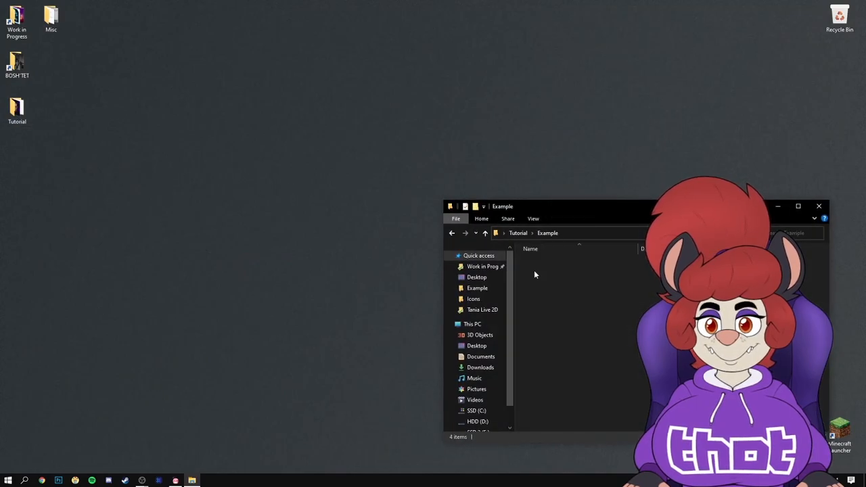
pyautogui.click(553, 263)
pyautogui.doubleClick(553, 263)
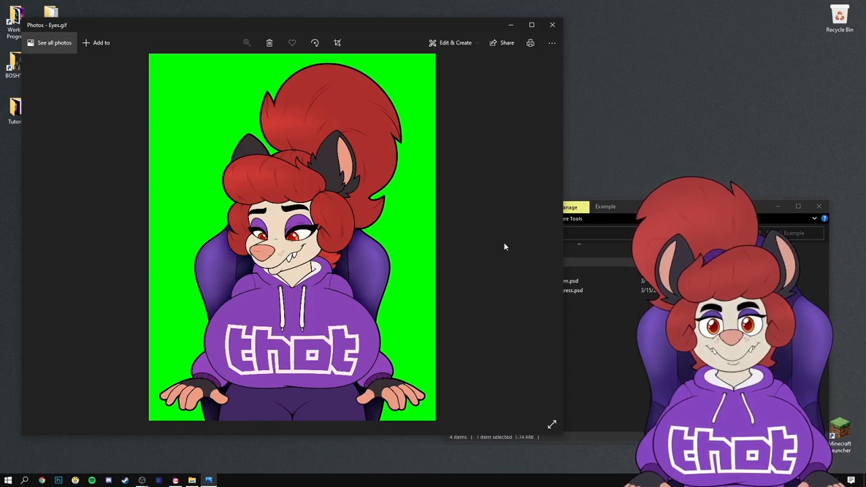
pyautogui.press('Right')
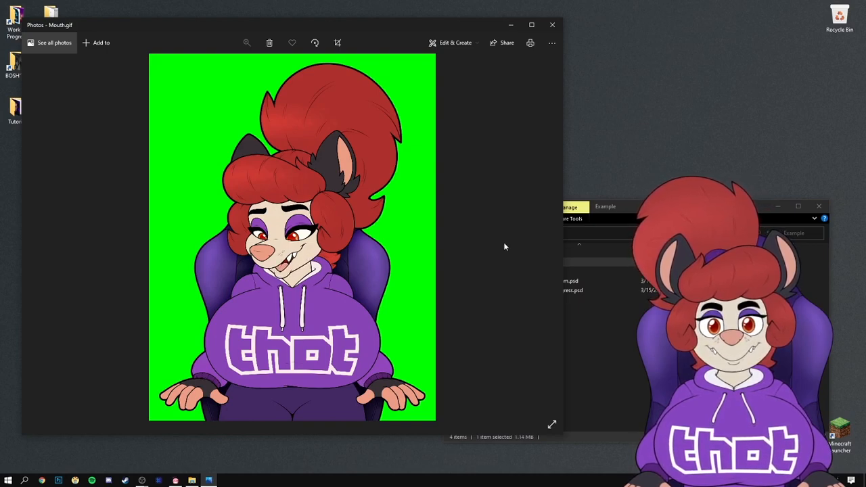
pyautogui.click(552, 25)
pyautogui.click(819, 206)
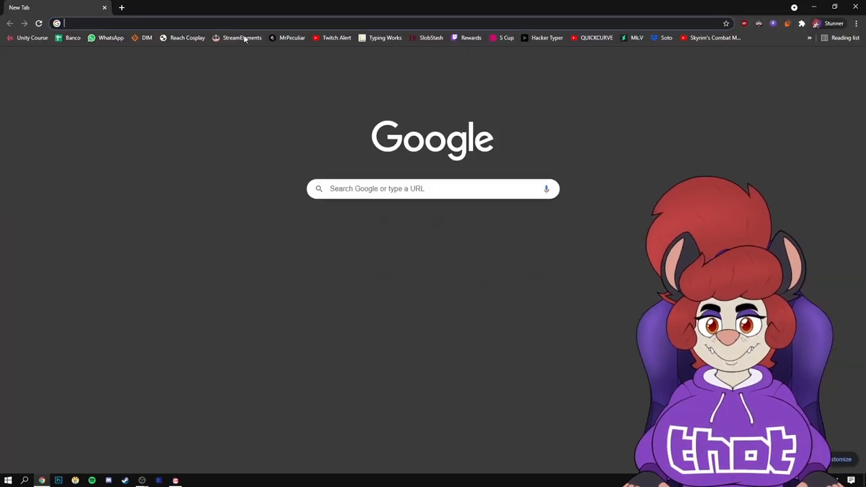
# Search the web for "audio visualizer obs" and open the spectralizer plugin page on the OBS Forums.
pyautogui.click(248, 23)
pyautogui.write('audio visualizer obs')
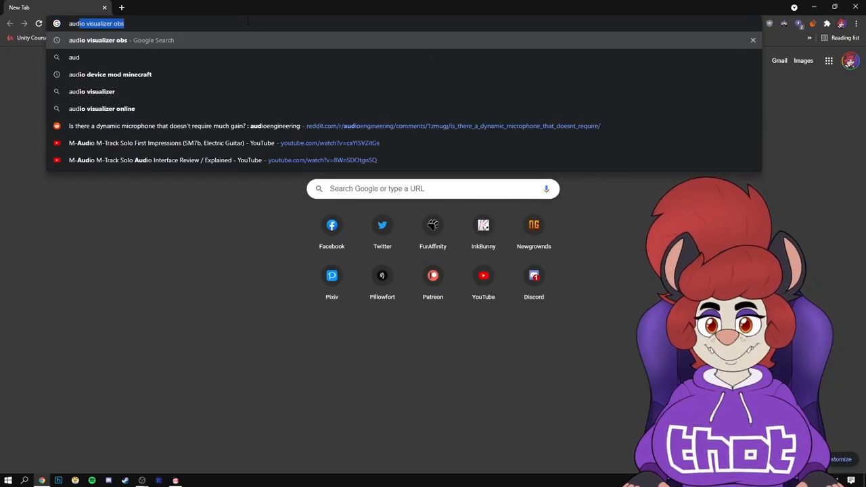
pyautogui.press('Return')
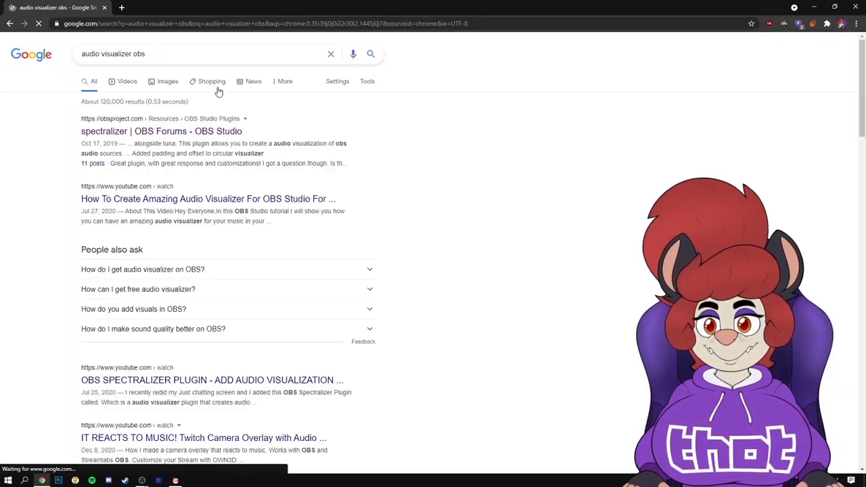
pyautogui.click(122, 135)
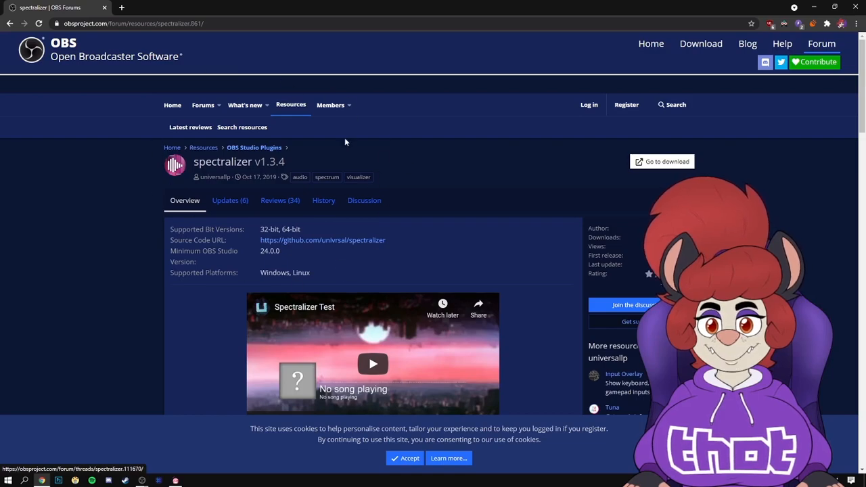
# Review the example Audio Visualizer properties on the spectralizer page, close the browser and switch to OBS.
pyautogui.scroll(-3, 251, 265)
pyautogui.scroll(-2, 430, 227)
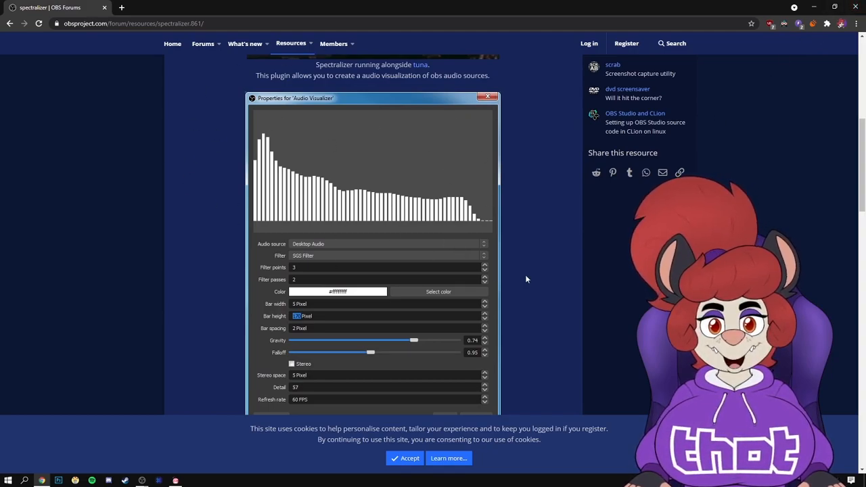
pyautogui.hotkey('alt', 'F4')
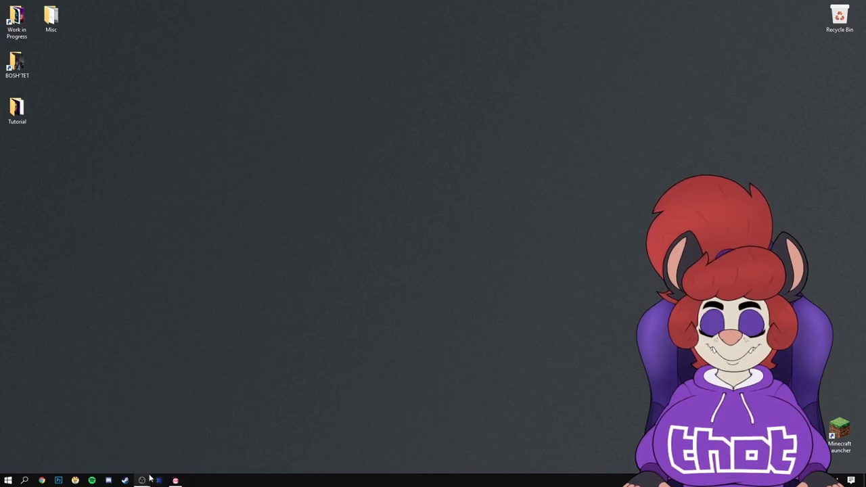
pyautogui.hotkey('alt', 'Tab')
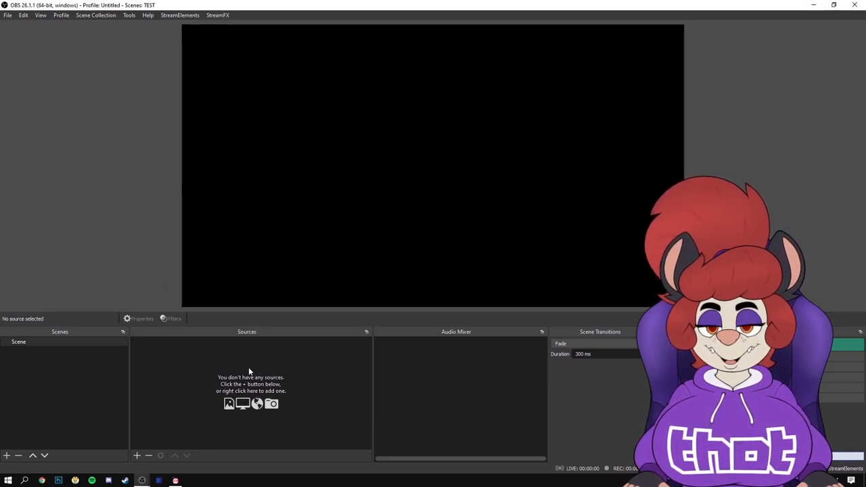
# Add a new Audio Input Capture source named Mic to the scene.
pyautogui.rightClick(181, 378)
pyautogui.moveTo(248, 387)
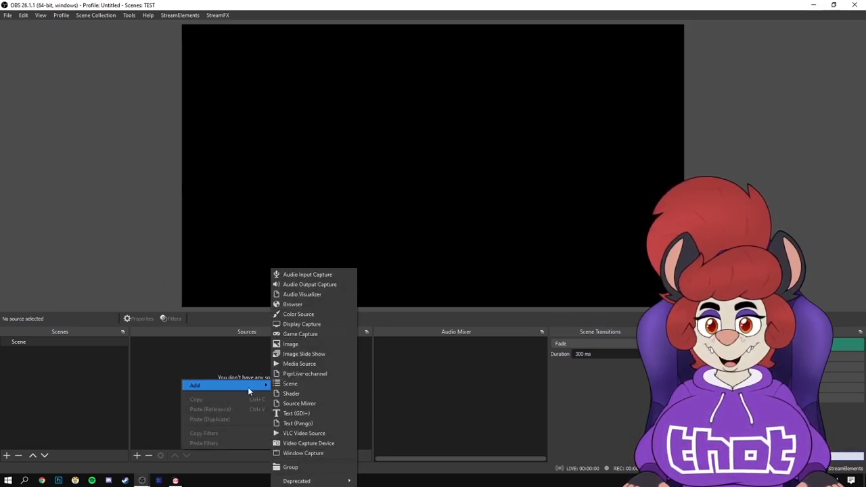
pyautogui.click(313, 276)
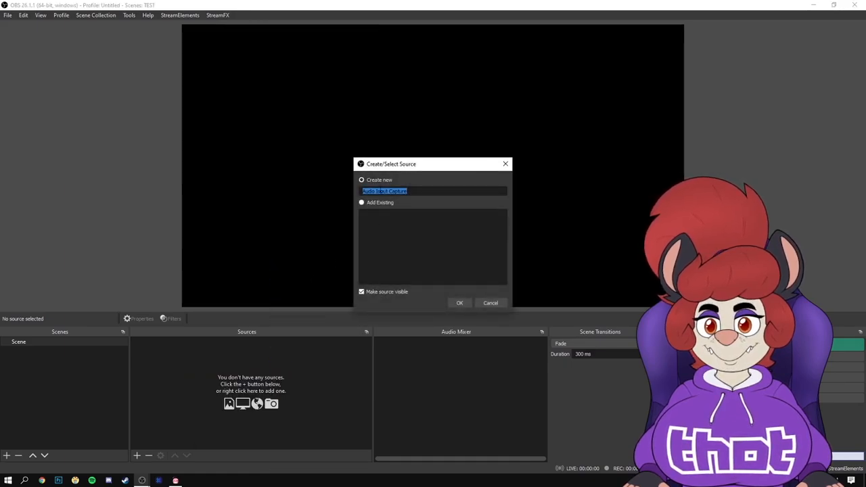
pyautogui.write('Mic')
pyautogui.press('Return')
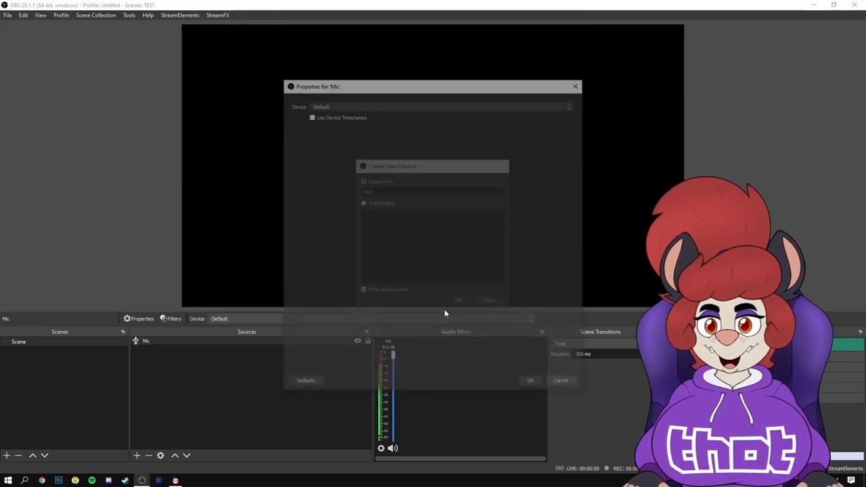
# Set the Mic source's device to IN 1-2 (BEHRINGER UMC 204HD 192k) and accept its properties.
pyautogui.click(375, 106)
pyautogui.click(363, 163)
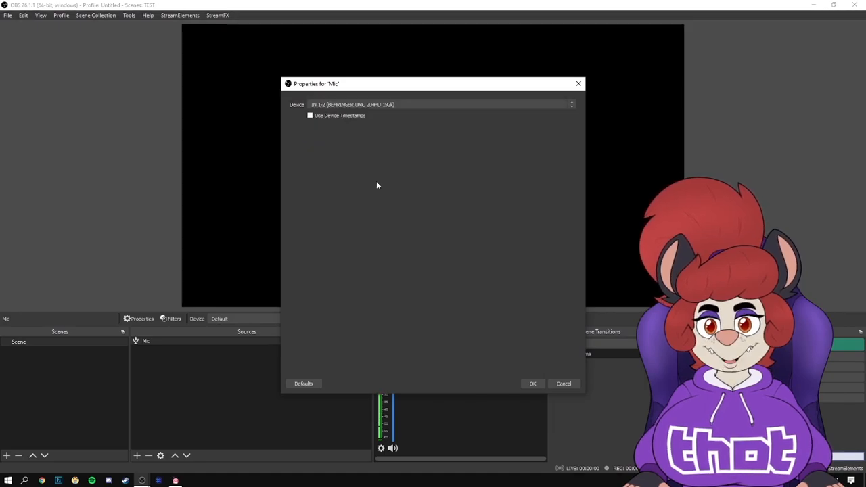
pyautogui.click(322, 109)
pyautogui.click(439, 275)
pyautogui.click(530, 383)
# Add a new Audio Visualizer source to the scene, keeping its default name.
pyautogui.rightClick(260, 364)
pyautogui.press('Escape')
pyautogui.rightClick(274, 369)
pyautogui.moveTo(288, 375)
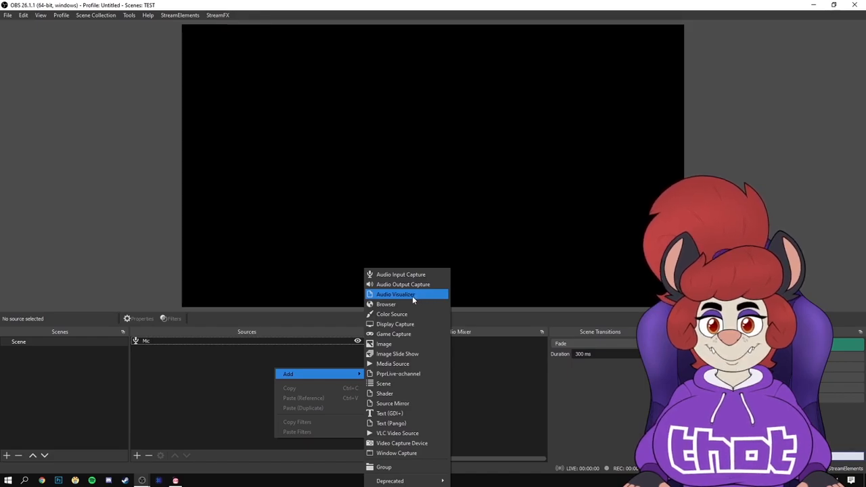
pyautogui.click(393, 298)
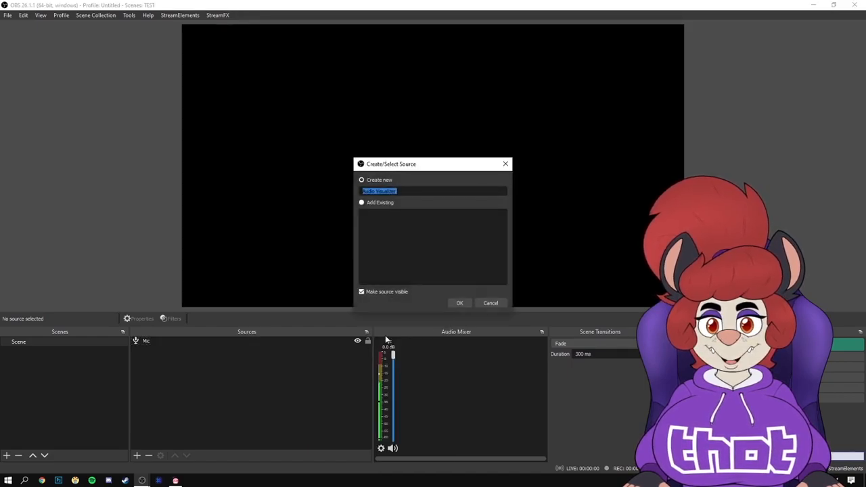
pyautogui.click(460, 305)
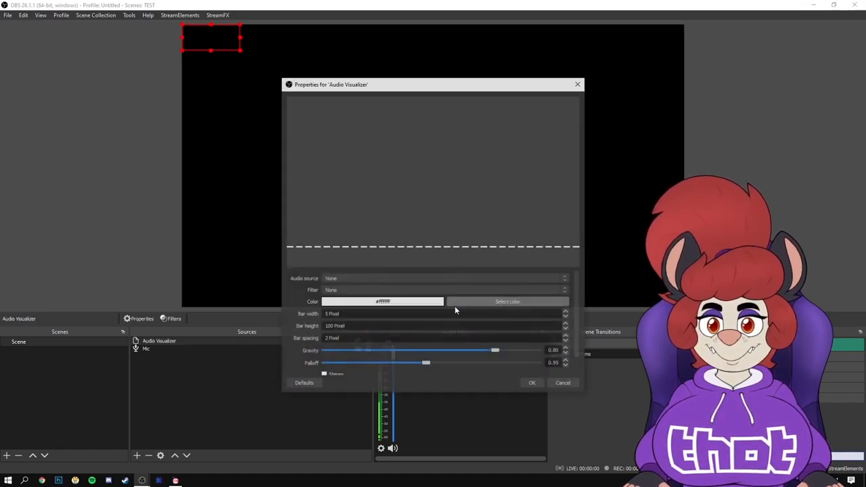
# Set the visualizer's audio source to Mic and its filter to SGS Filter.
pyautogui.click(371, 277)
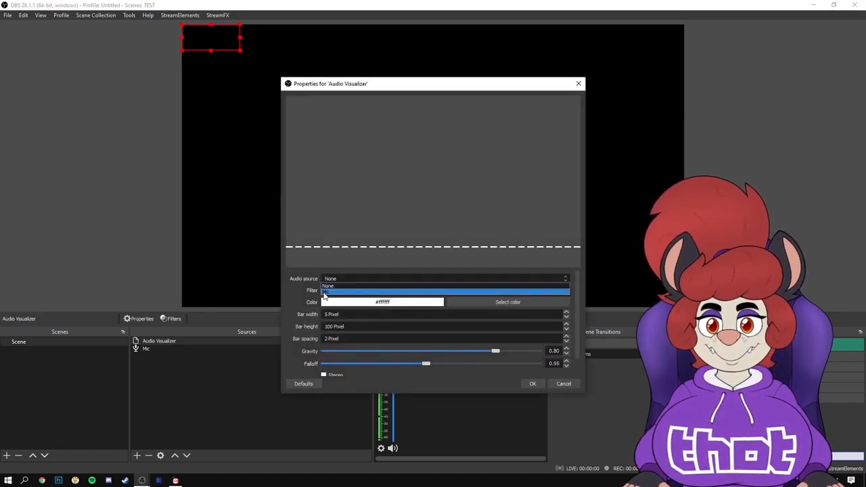
pyautogui.click(324, 292)
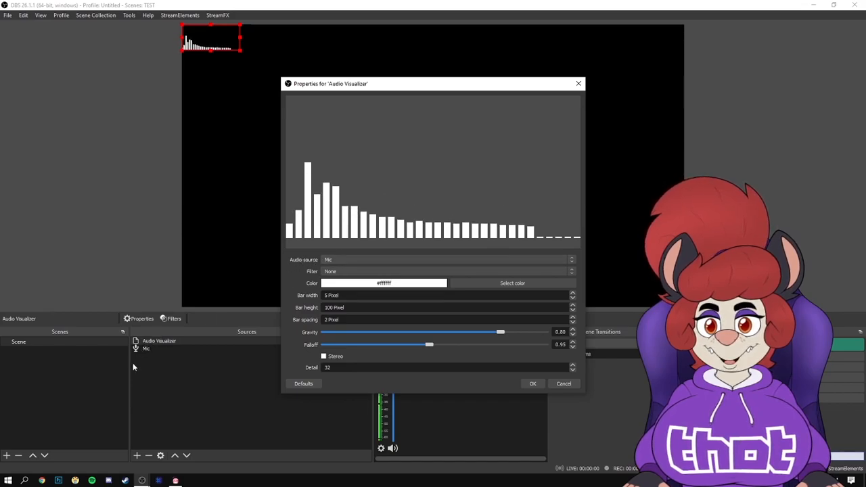
pyautogui.click(334, 271)
pyautogui.click(330, 282)
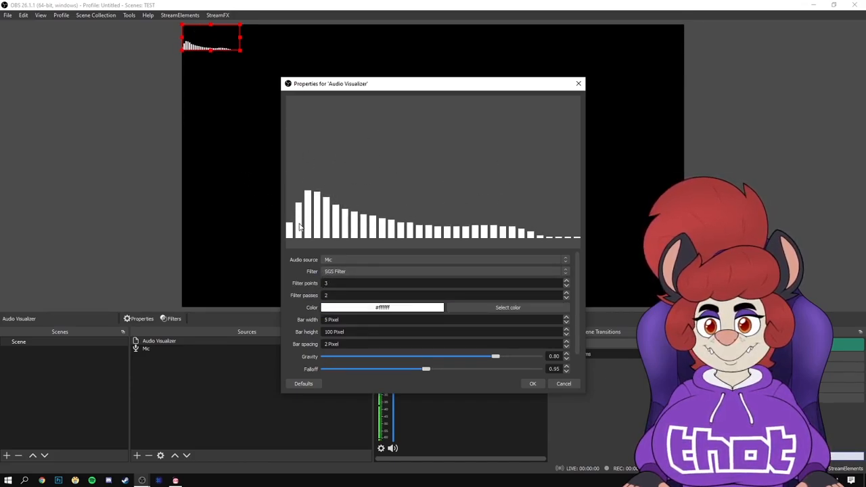
# Lower the visualizer's Detail so it draws only a few bars, and accept the properties.
pyautogui.scroll(-1, 289, 312)
pyautogui.scroll(1, 289, 312)
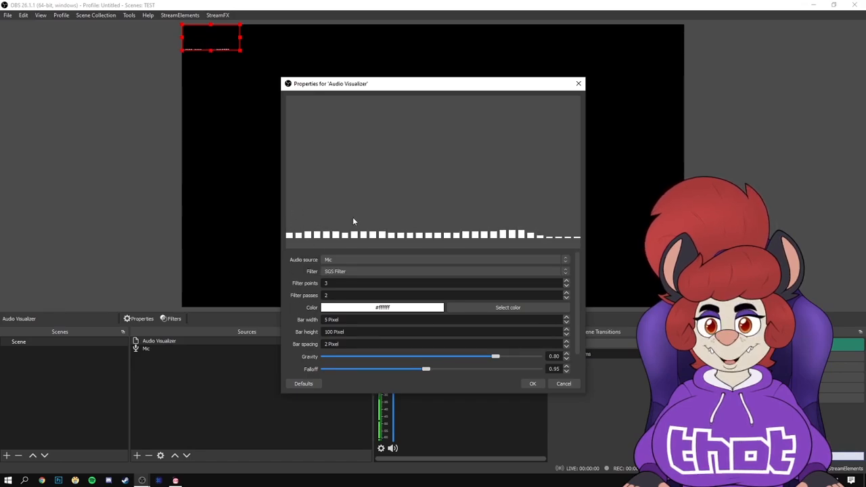
pyautogui.scroll(-1, 297, 320)
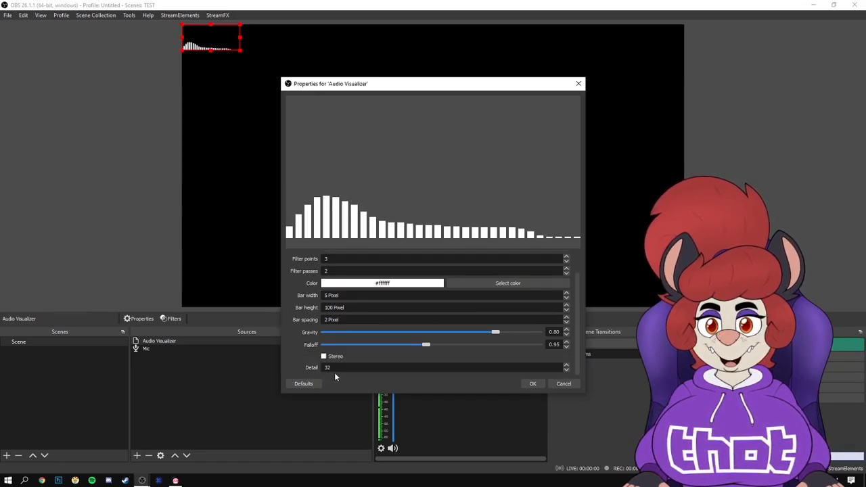
pyautogui.scroll(-16, 341, 368)
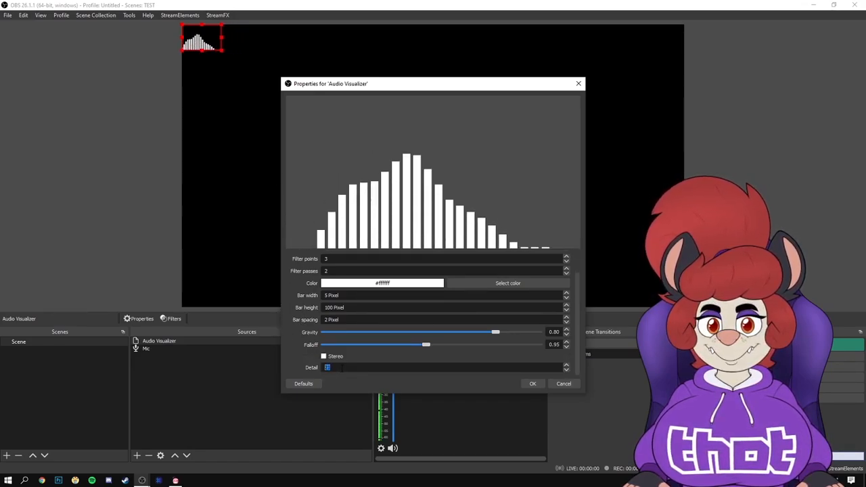
pyautogui.scroll(-8, 342, 368)
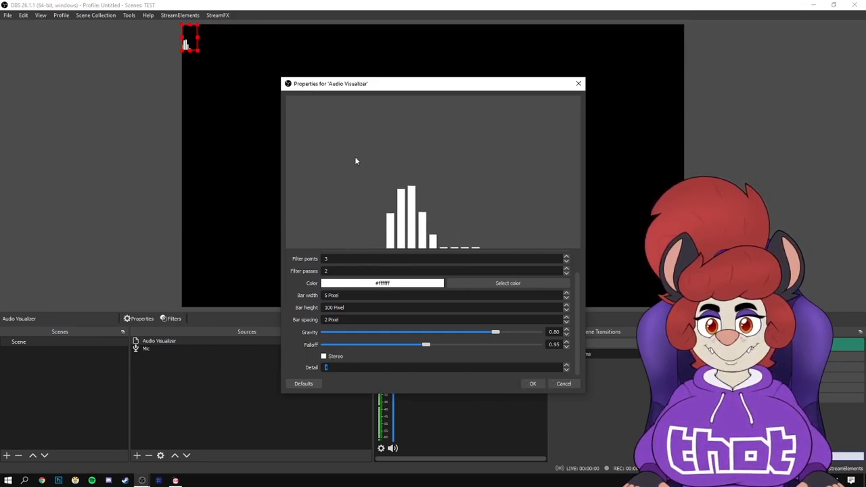
pyautogui.click(531, 383)
# Add a Crop/Pad effect filter to the Audio Visualizer source, keeping its default name.
pyautogui.rightClick(217, 342)
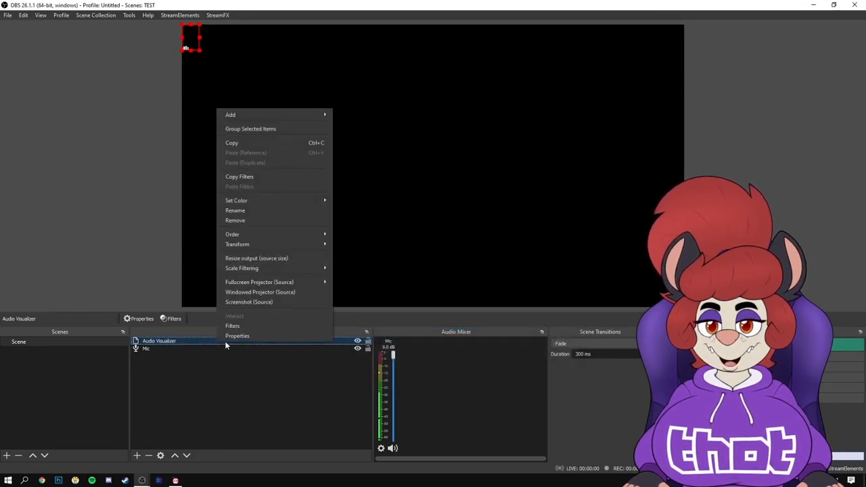
pyautogui.click(246, 327)
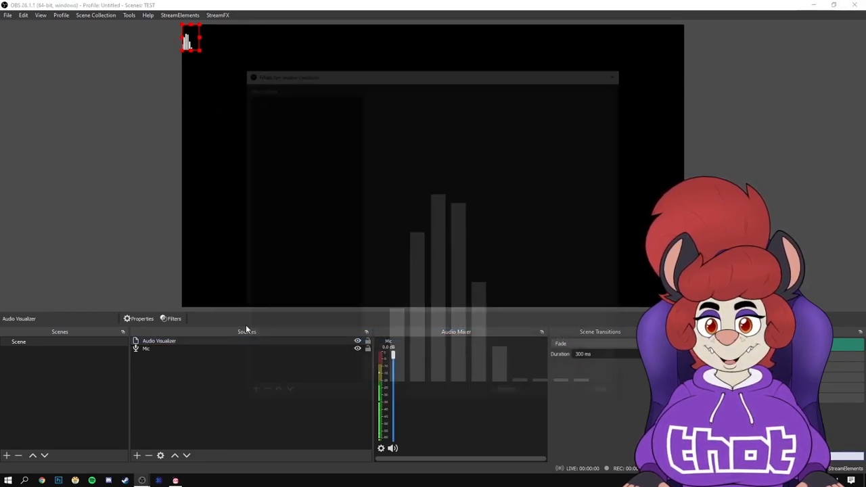
pyautogui.click(249, 395)
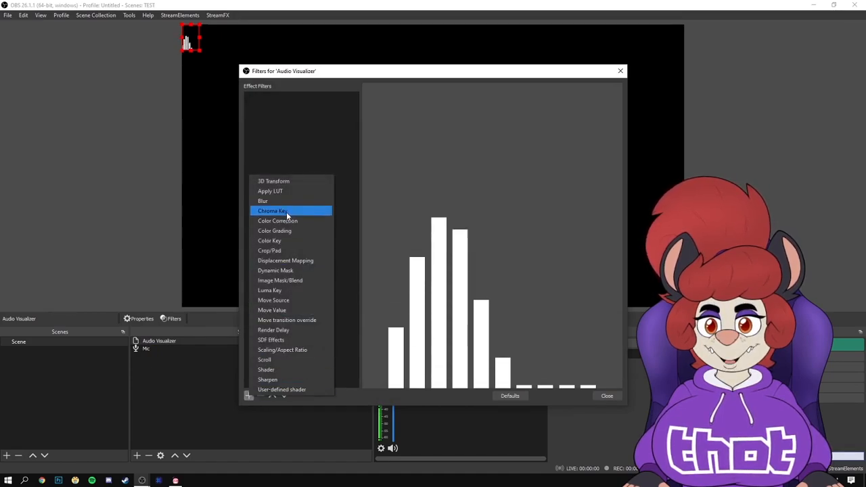
pyautogui.click(281, 252)
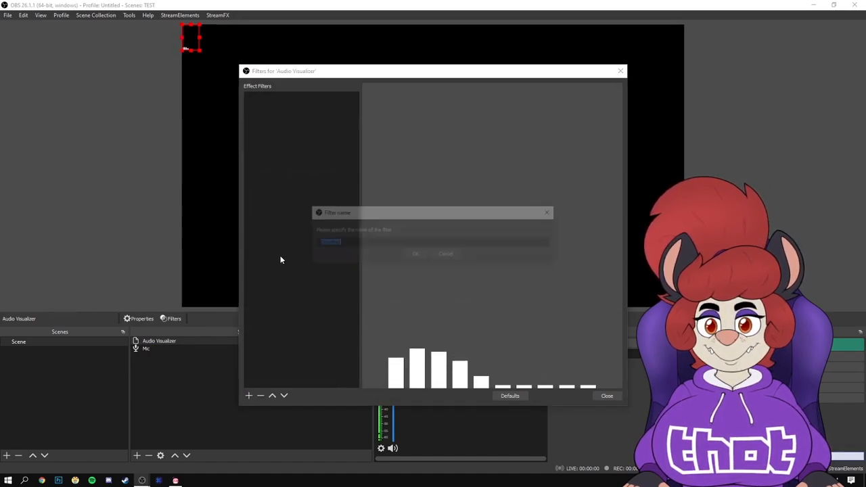
pyautogui.click(419, 256)
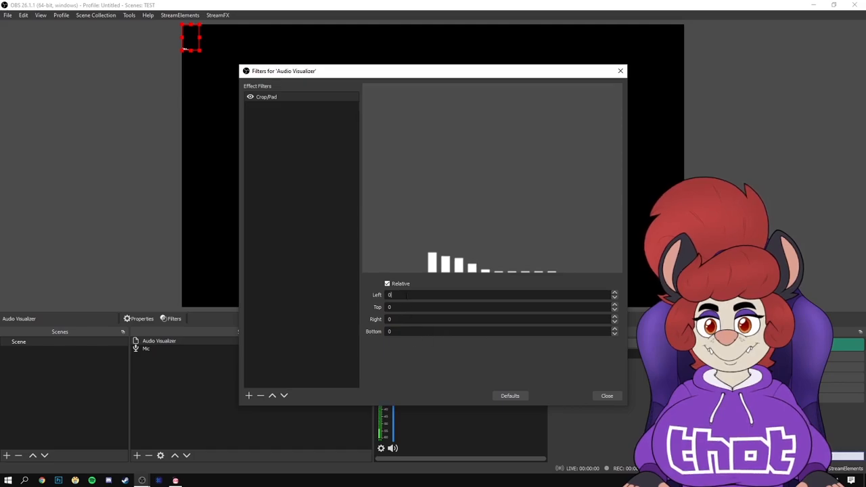
# Set the Crop/Pad filter to 16 on the left and 52 on the right, isolating a single bar.
pyautogui.scroll(20, 406, 295)
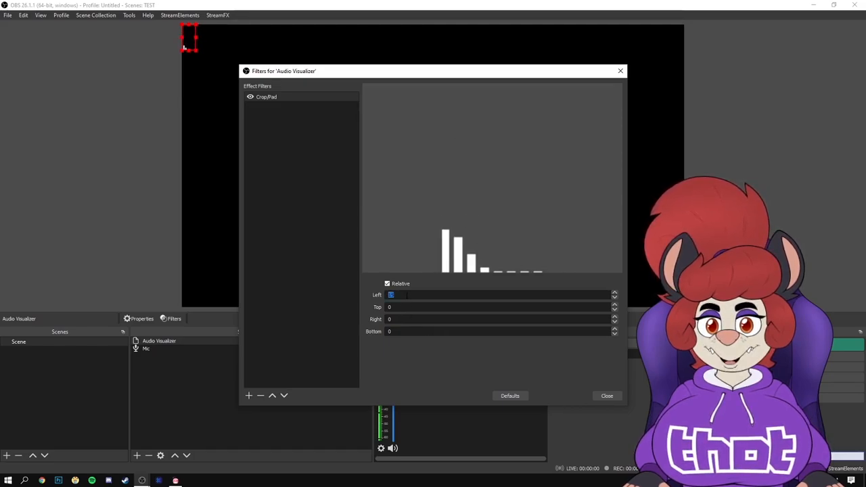
pyautogui.click(403, 320)
pyautogui.scroll(17, 403, 319)
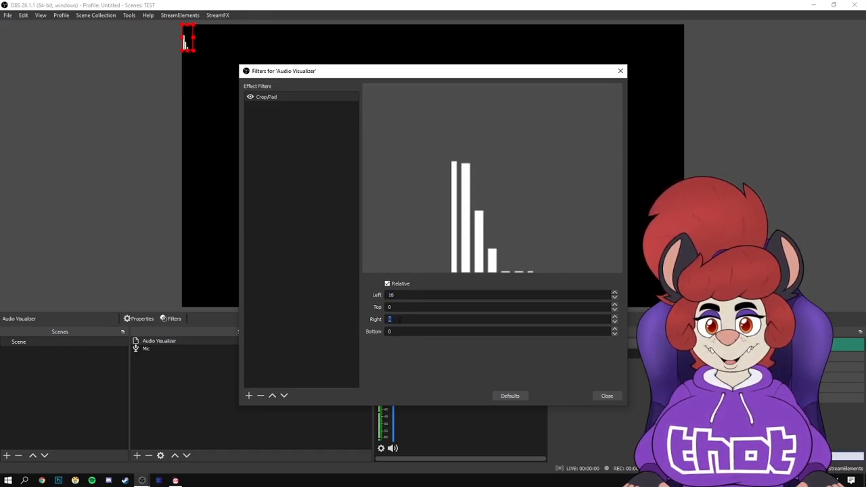
pyautogui.scroll(8, 403, 319)
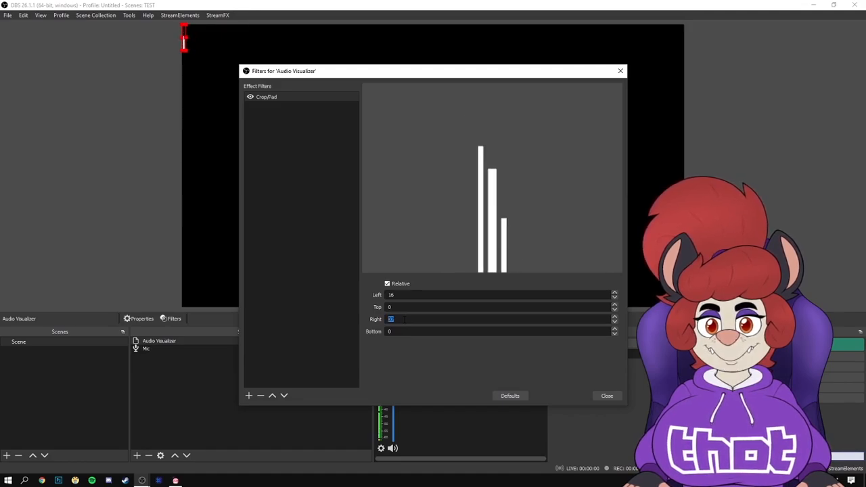
pyautogui.scroll(10, 405, 320)
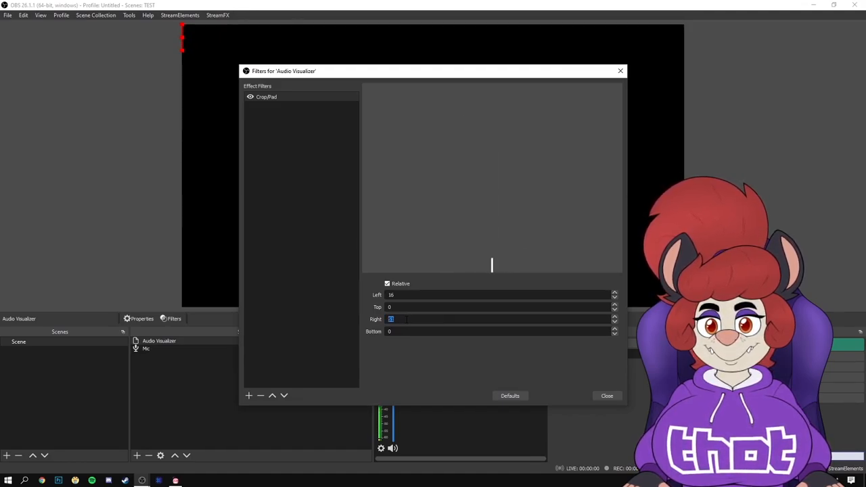
# Set the Crop/Pad filter to 46 at the bottom and 58 at the top.
pyautogui.click(408, 332)
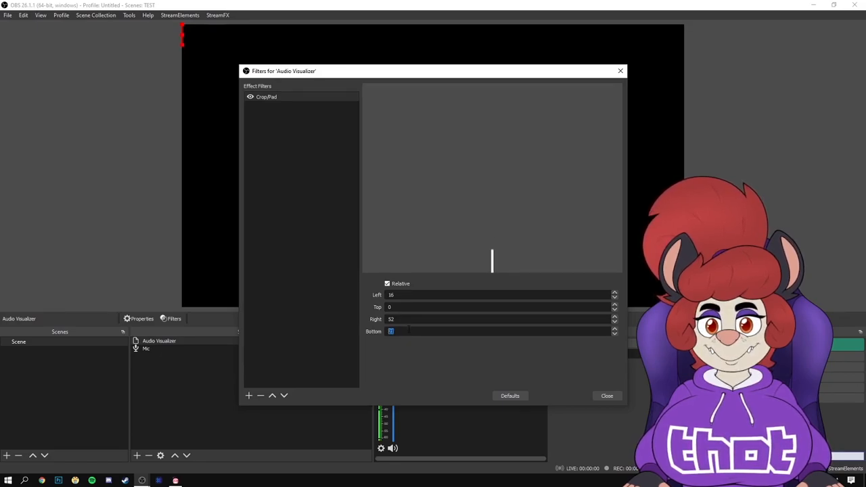
pyautogui.scroll(6, 411, 329)
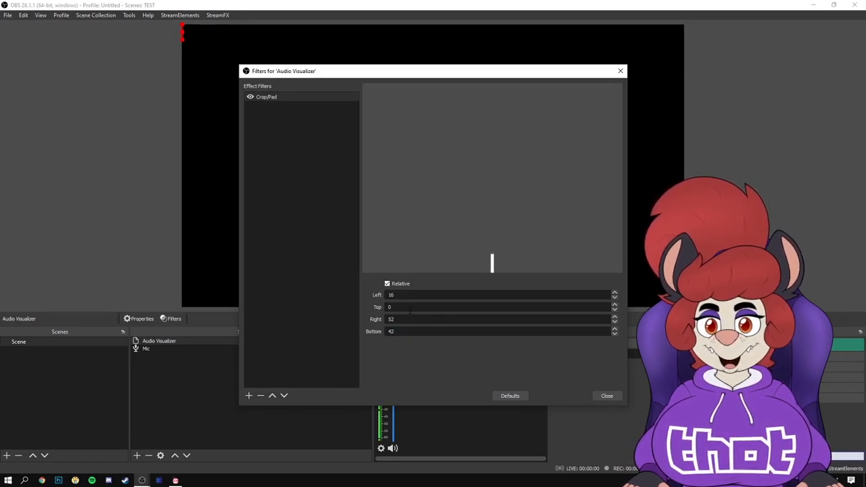
pyautogui.scroll(5, 413, 308)
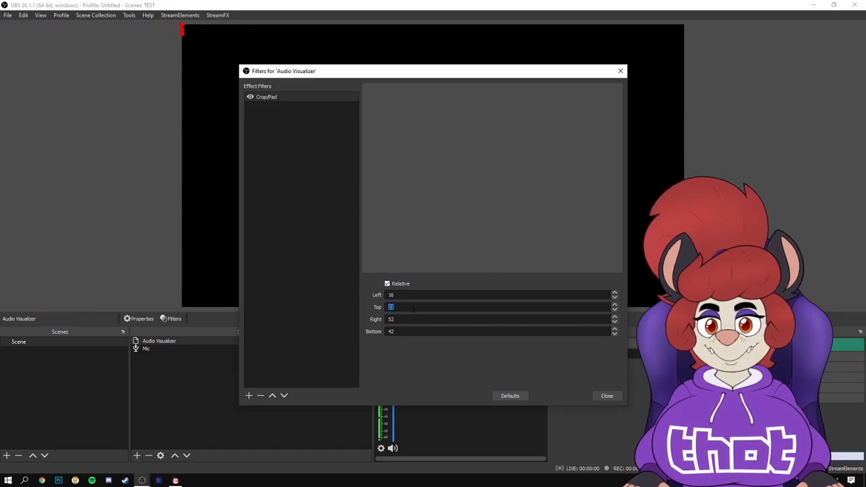
pyautogui.click(405, 308)
pyautogui.scroll(20, 407, 309)
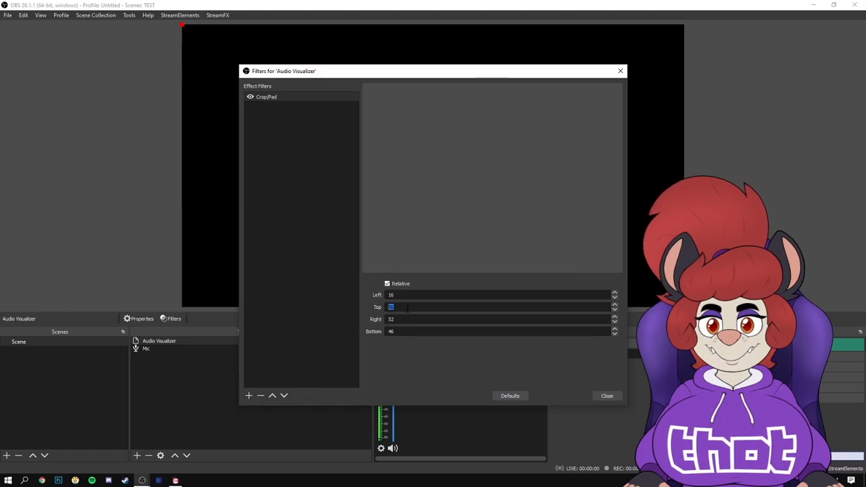
pyautogui.scroll(8, 407, 307)
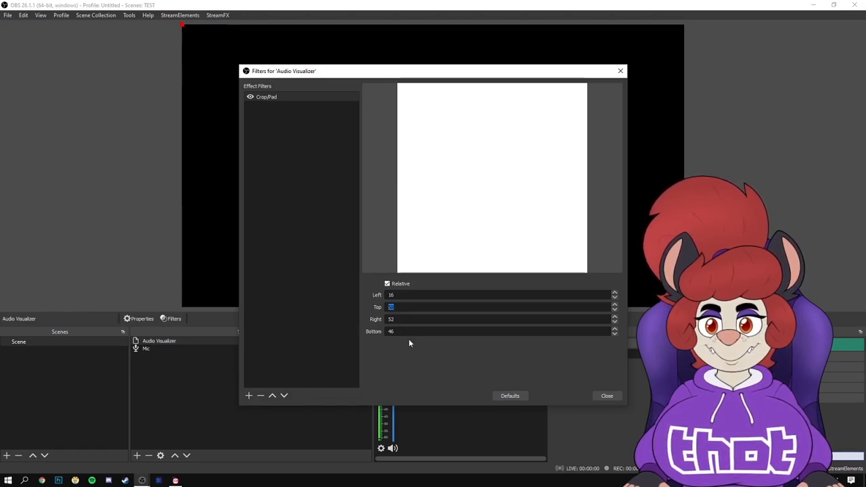
# Adjust the Crop/Pad filter to 19 at the bottom and 83 at the top, leaving a small patch of the bar.
pyautogui.click(408, 331)
pyautogui.scroll(-11, 408, 331)
pyautogui.scroll(-4, 403, 331)
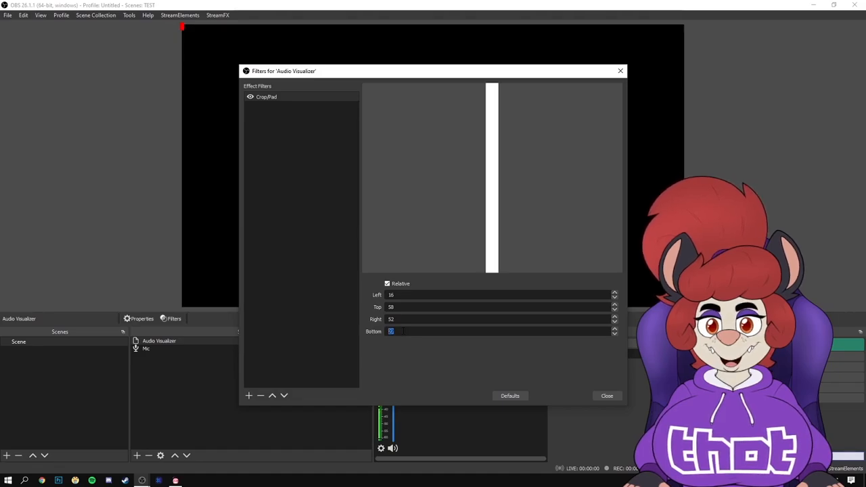
pyautogui.click(407, 306)
pyautogui.scroll(4, 407, 307)
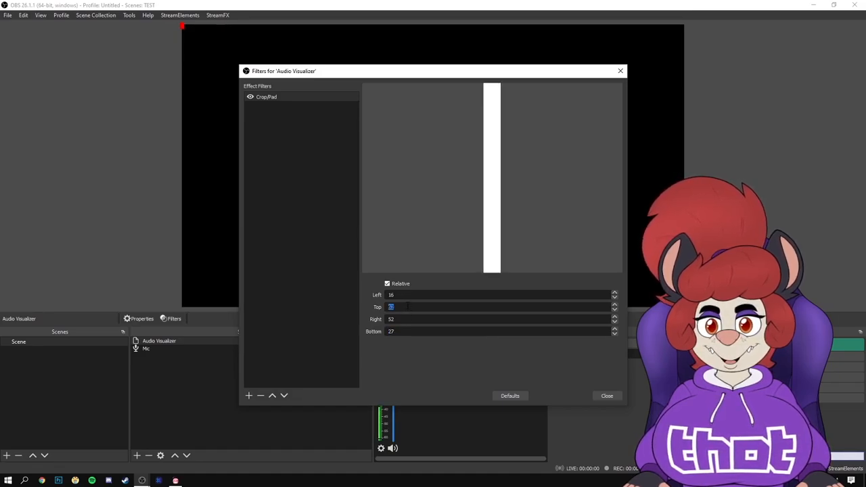
pyautogui.scroll(5, 408, 306)
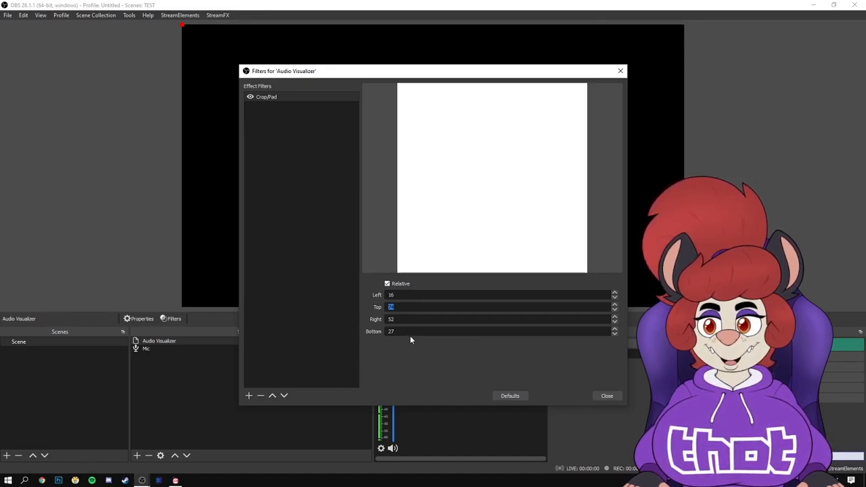
pyautogui.scroll(-8, 409, 331)
pyautogui.scroll(-20, 402, 304)
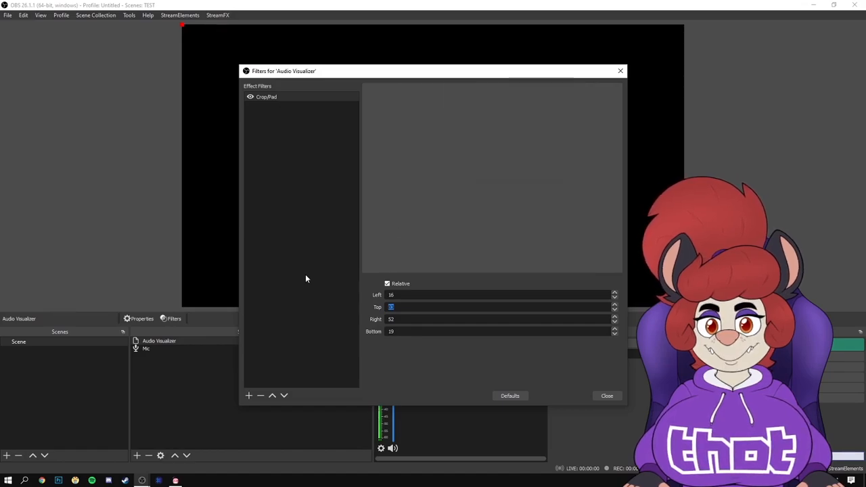
# Add a Scaling/Aspect Ratio effect filter to the Audio Visualizer source, keeping its default name.
pyautogui.rightClick(312, 259)
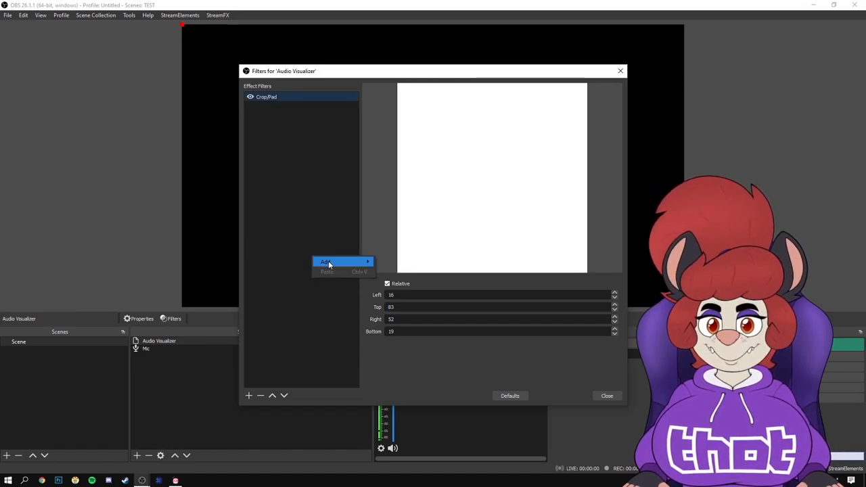
pyautogui.moveTo(329, 261)
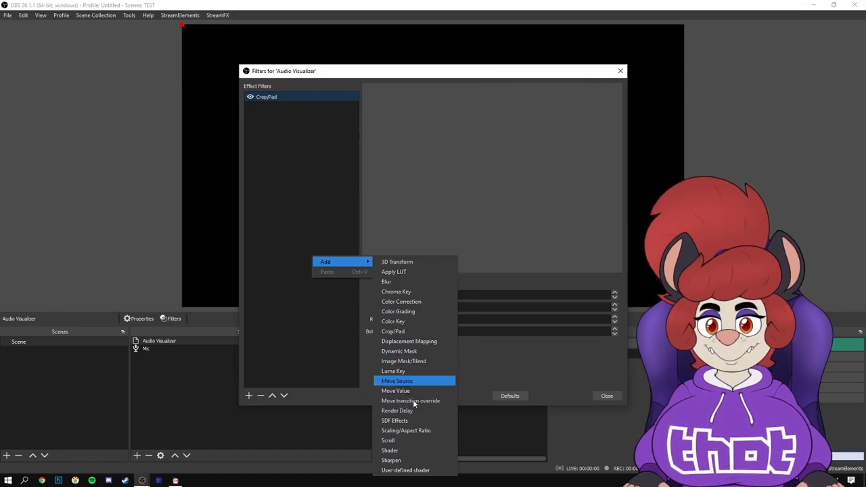
pyautogui.click(419, 432)
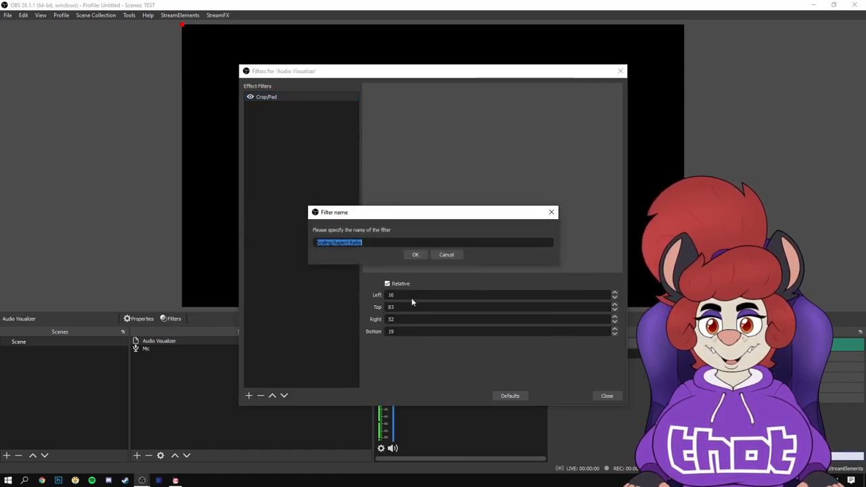
pyautogui.click(415, 251)
# Set the Scaling/Aspect Ratio filter to Point scale filtering with a resolution of 2500x3200.
pyautogui.click(420, 284)
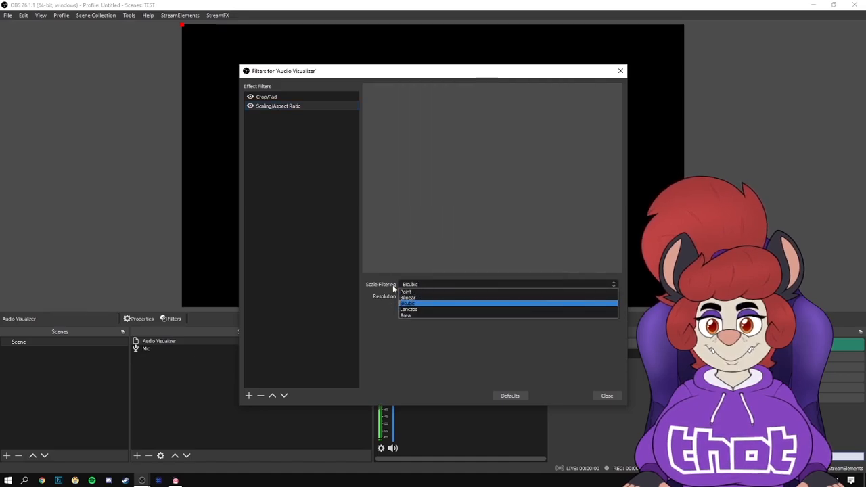
pyautogui.click(410, 303)
pyautogui.scroll(1, 433, 285)
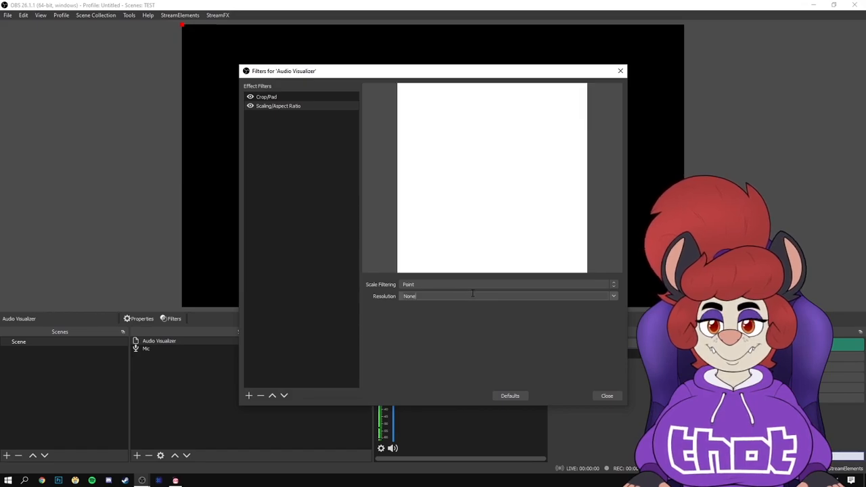
pyautogui.write('2')
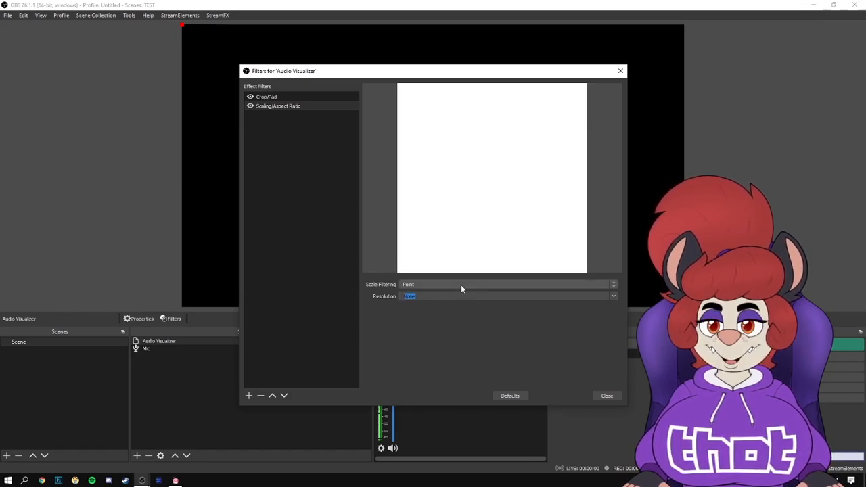
pyautogui.write('500')
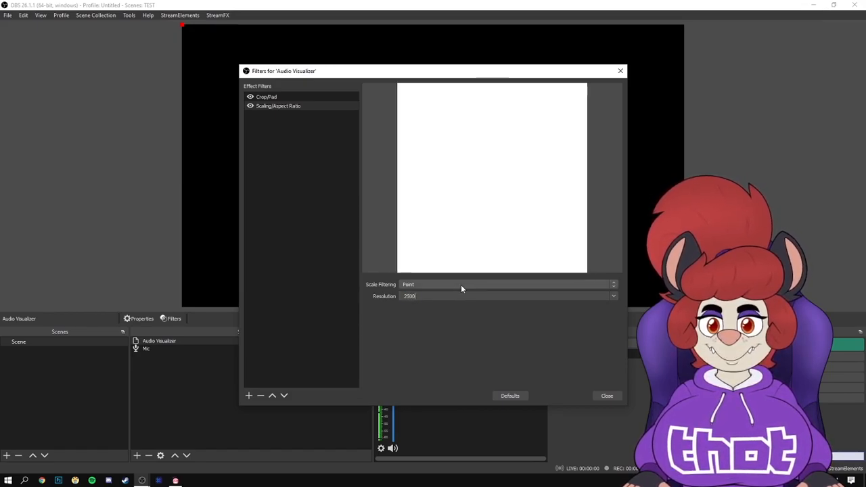
pyautogui.write('x3200')
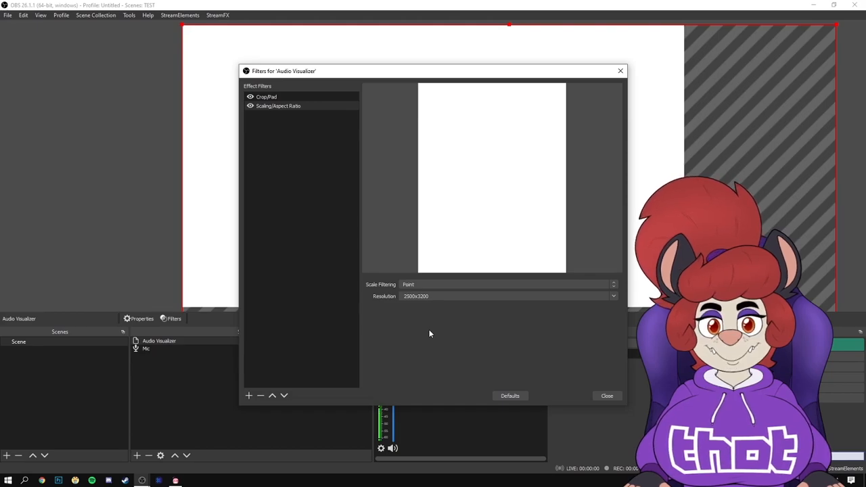
# Add an Image Mask/Blend effect filter to the Audio Visualizer source, keeping its default name.
pyautogui.rightClick(313, 170)
pyautogui.moveTo(330, 175)
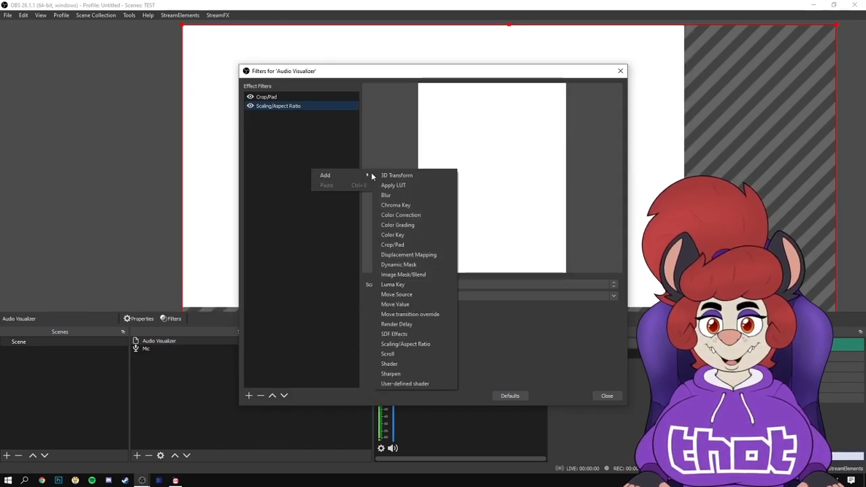
pyautogui.click(405, 275)
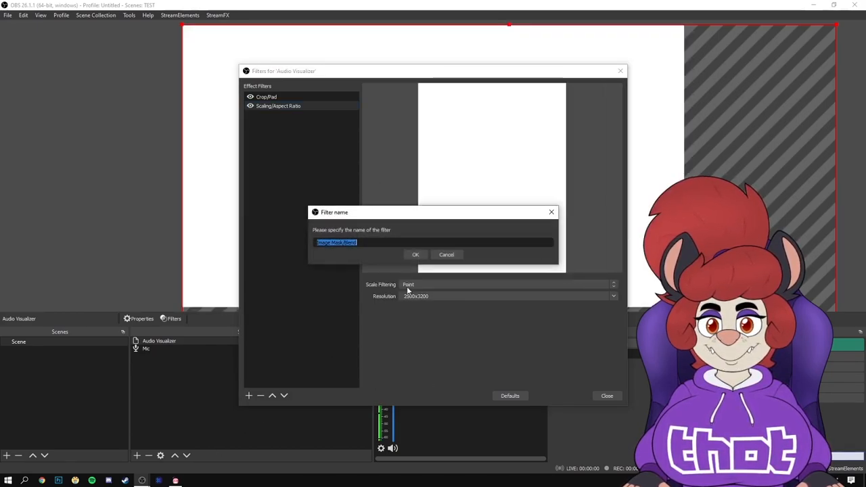
pyautogui.click(416, 254)
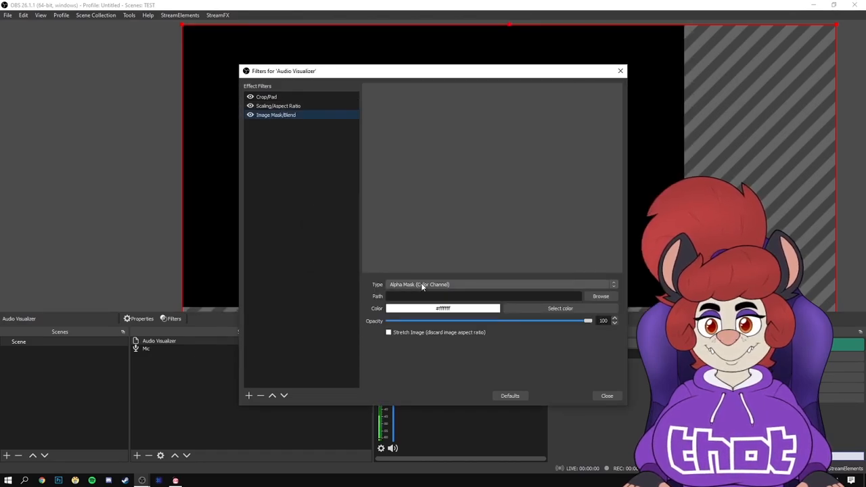
# Load Mouth.gif from the Desktop's Tutorial/Example folder as the Image Mask/Blend filter's image.
pyautogui.click(601, 296)
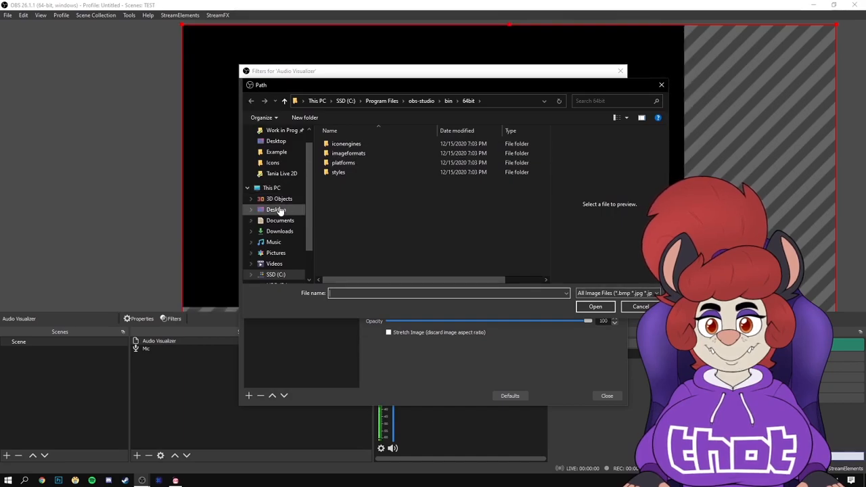
pyautogui.click(279, 211)
pyautogui.doubleClick(383, 150)
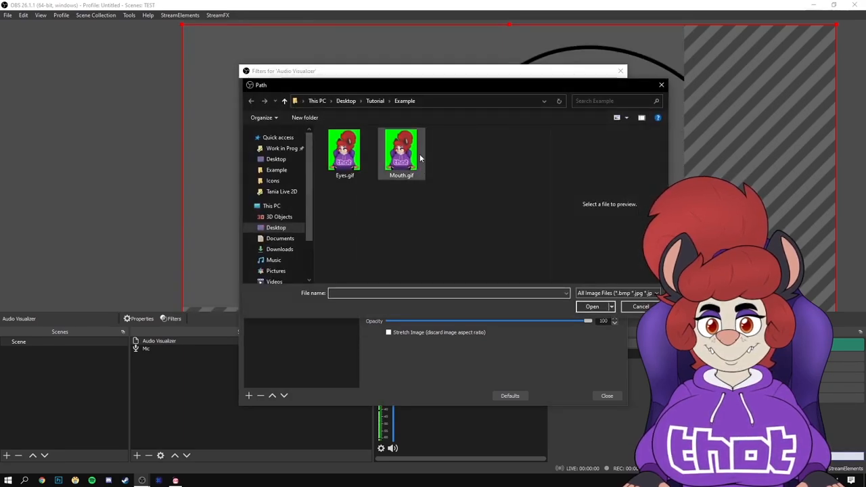
pyautogui.click(400, 155)
pyautogui.doubleClick(400, 155)
# Set the Image Mask/Blend filter's type to Blend (Multiply) and close the filter settings.
pyautogui.click(464, 285)
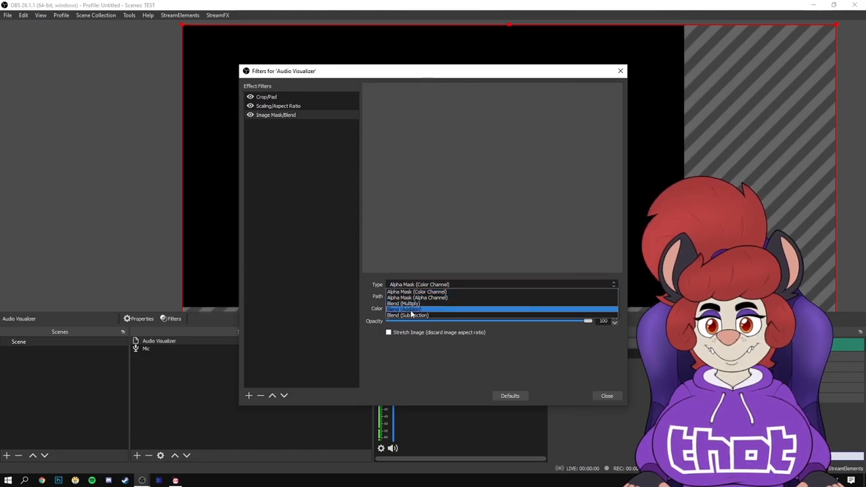
pyautogui.click(406, 304)
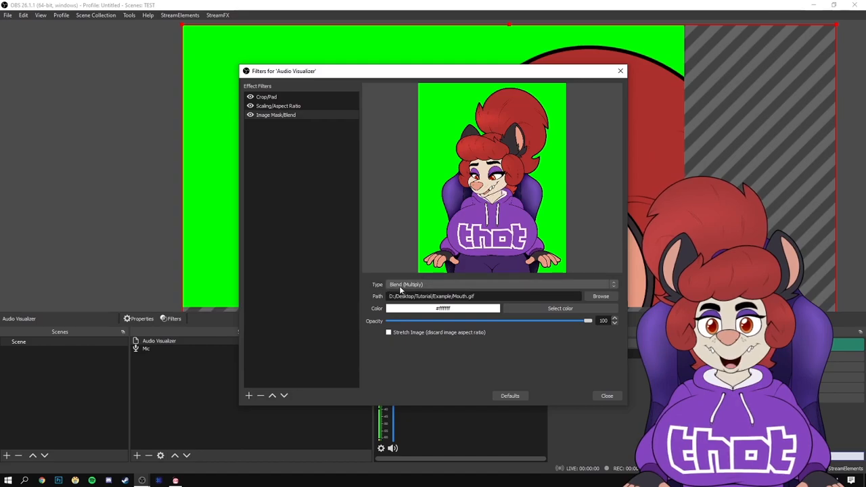
pyautogui.click(605, 395)
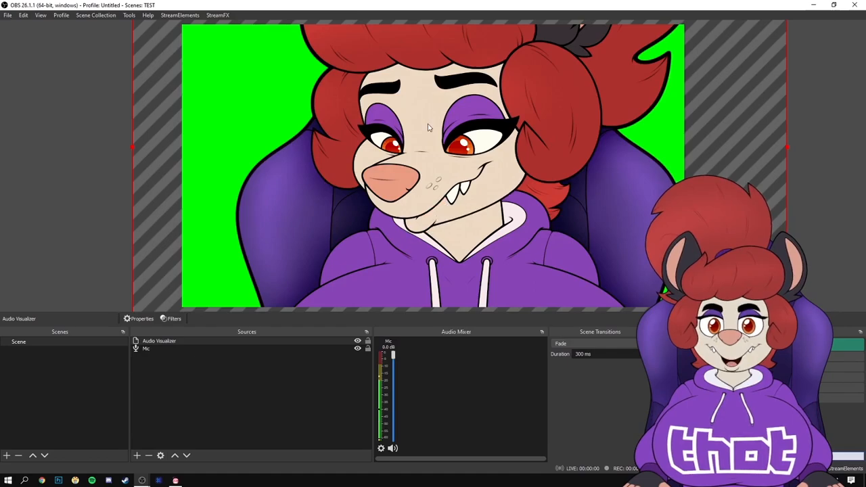
# Reposition the visualizer image on the canvas, return it to the upper-left corner of the canvas and deselect it.
pyautogui.hotkey('ctrl', 'd')
pyautogui.moveTo(419, 142); pyautogui.dragTo(372, 116)
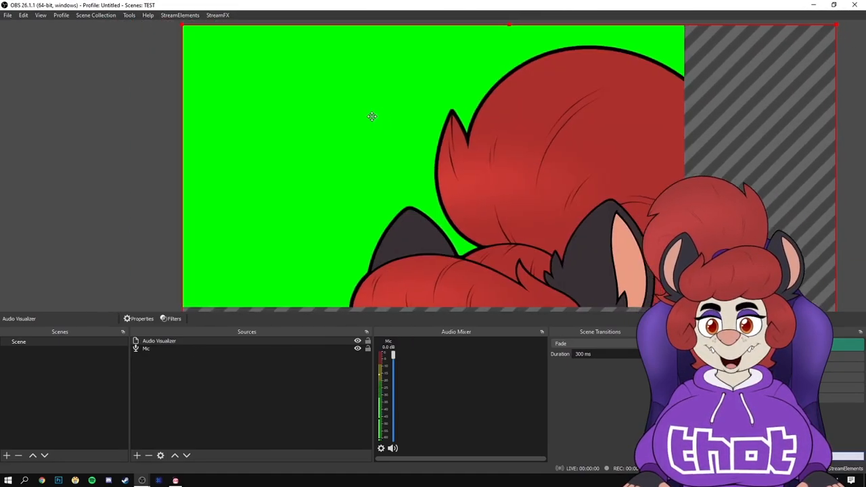
pyautogui.click(275, 378)
# Add an Image source with the default name and load Eyes.gif from the Example folder into it.
pyautogui.rightClick(267, 388)
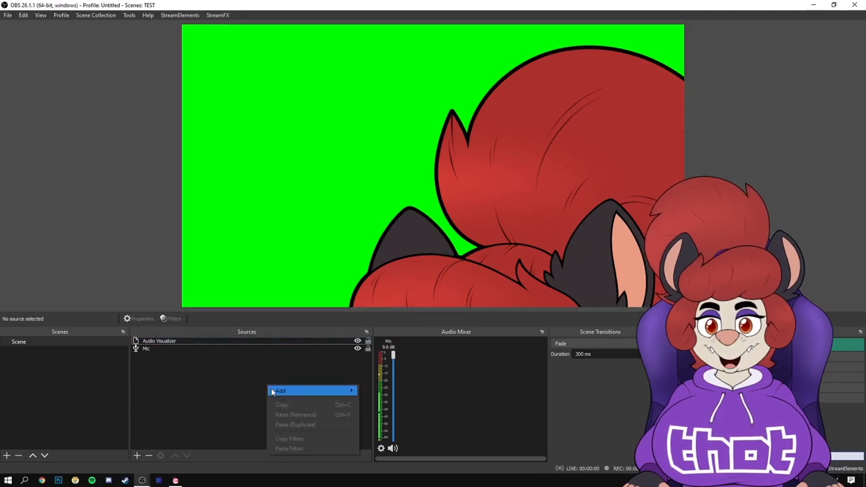
pyautogui.moveTo(277, 391)
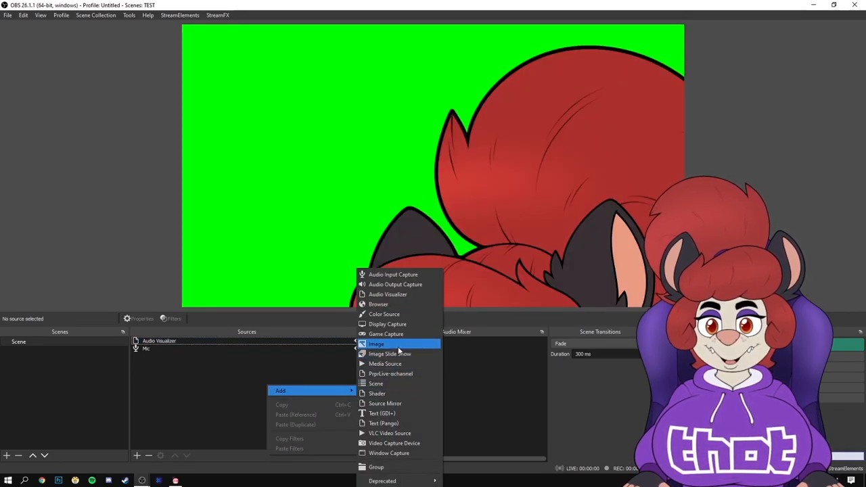
pyautogui.click(376, 343)
pyautogui.click(459, 302)
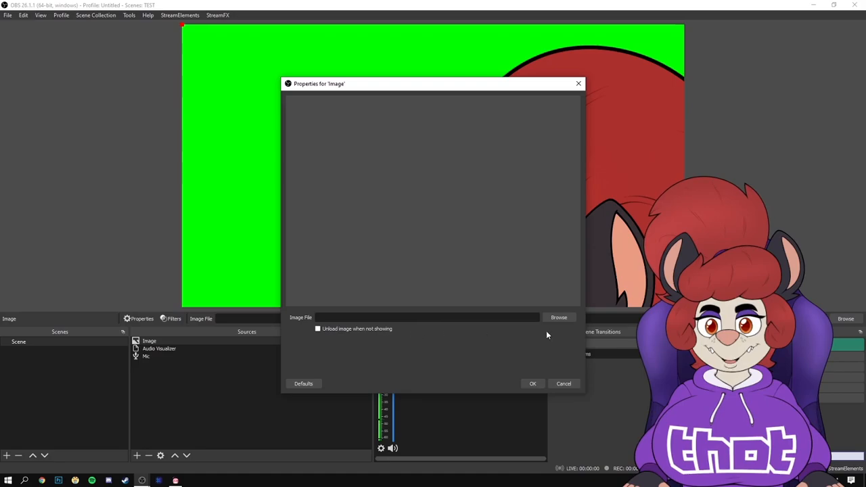
pyautogui.click(556, 316)
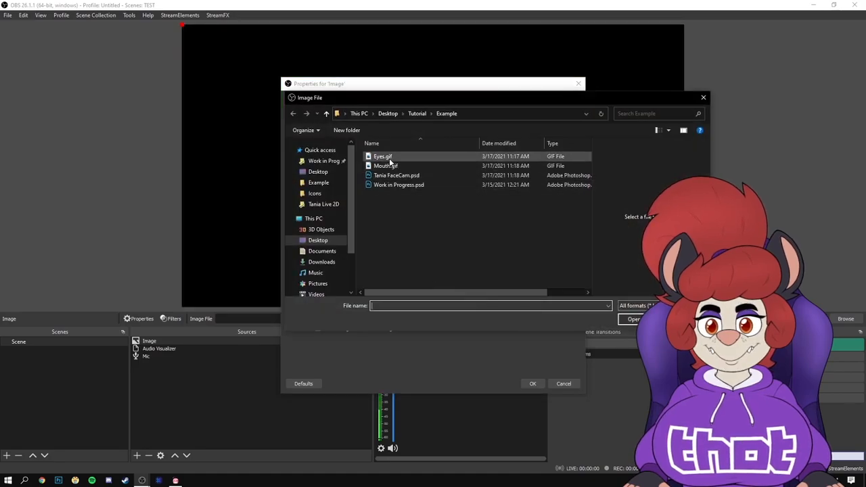
pyautogui.doubleClick(383, 156)
pyautogui.click(532, 384)
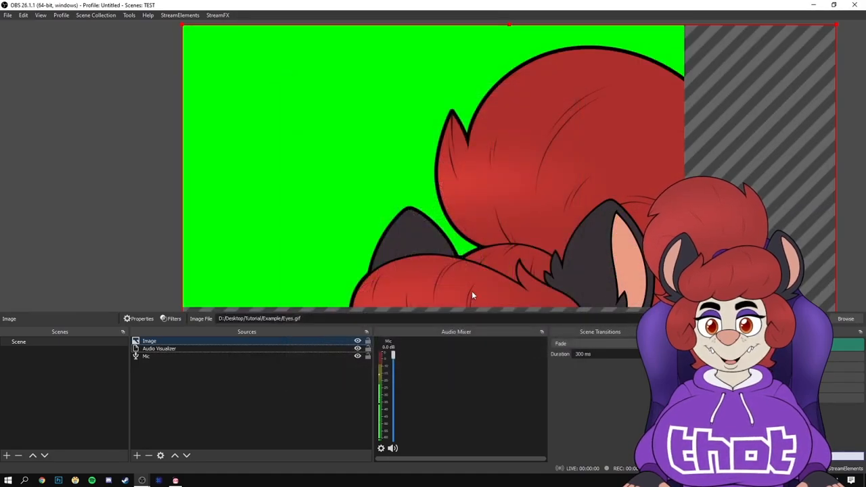
# Group the Image and Audio Visualizer sources together under the name Avatar.
pyautogui.click(175, 348)
pyautogui.click(167, 341)
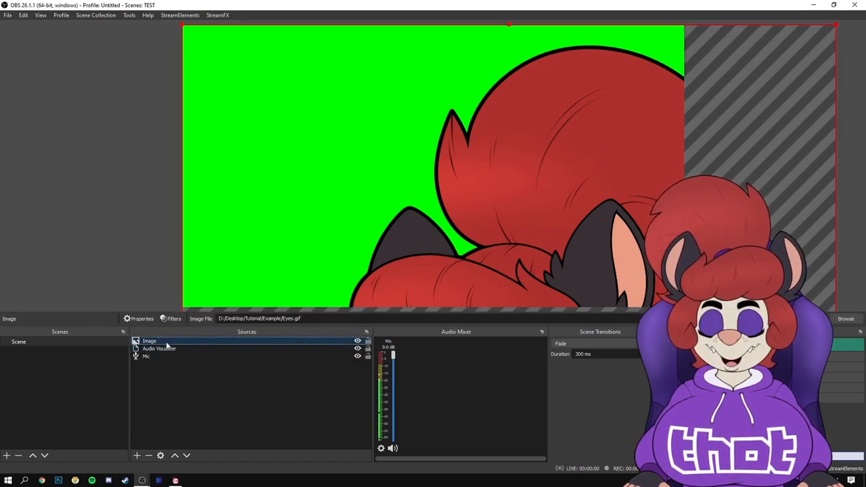
pyautogui.keyDown('ctrl'); pyautogui.click(162, 349); pyautogui.keyUp('ctrl')
pyautogui.rightClick(163, 349)
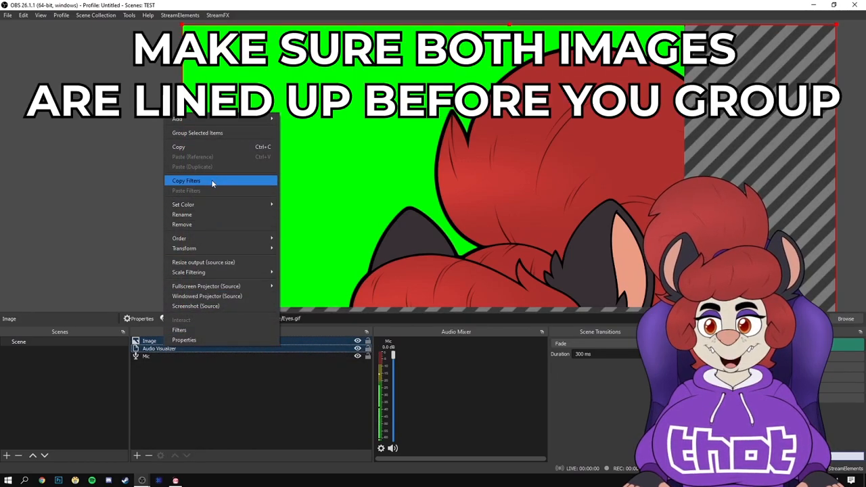
pyautogui.click(198, 133)
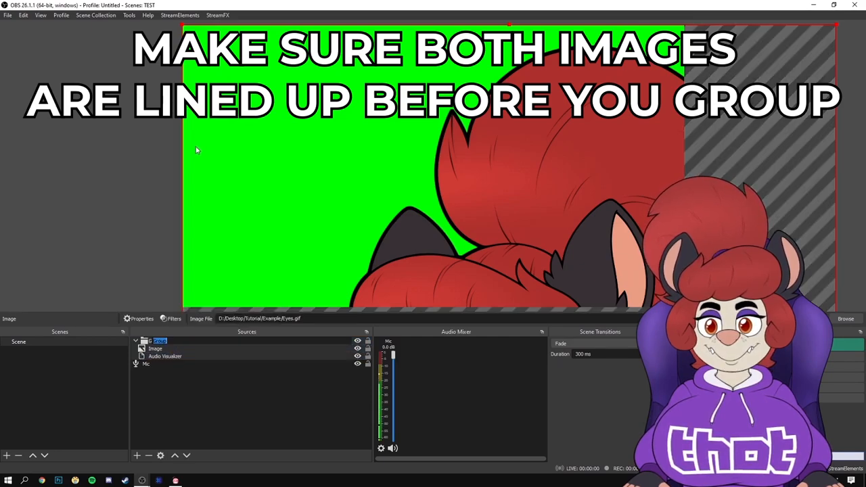
pyautogui.write('Avatar')
pyautogui.press('Return')
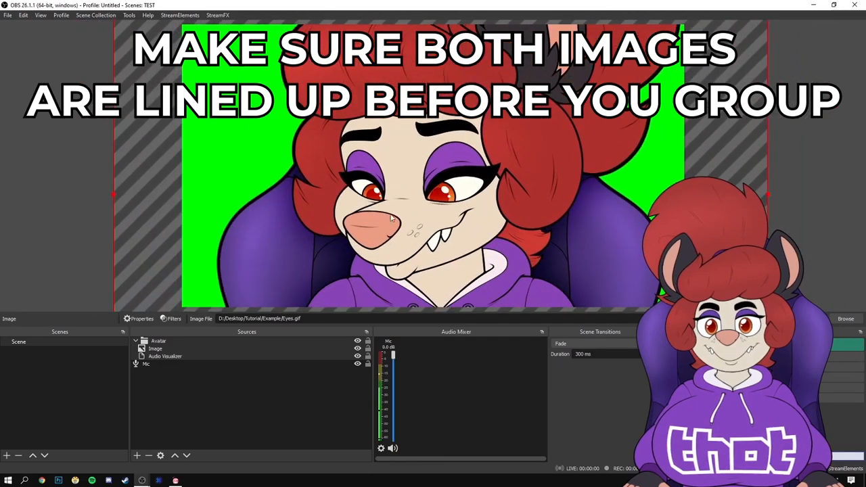
# Scale the Avatar group down so the whole character fits on the canvas, and place it near the canvas centre.
pyautogui.moveTo(182, 234); pyautogui.dragTo(557, 237)
pyautogui.moveTo(739, 37); pyautogui.dragTo(501, 175)
pyautogui.moveTo(579, 170); pyautogui.dragTo(556, 158)
pyautogui.moveTo(485, 156); pyautogui.dragTo(460, 180)
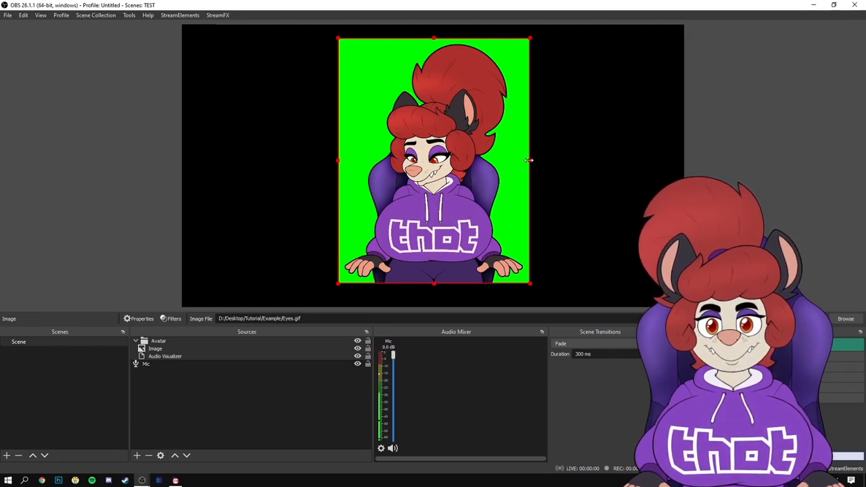
pyautogui.moveTo(459, 165); pyautogui.dragTo(445, 171)
pyautogui.click(548, 189)
pyautogui.click(447, 167)
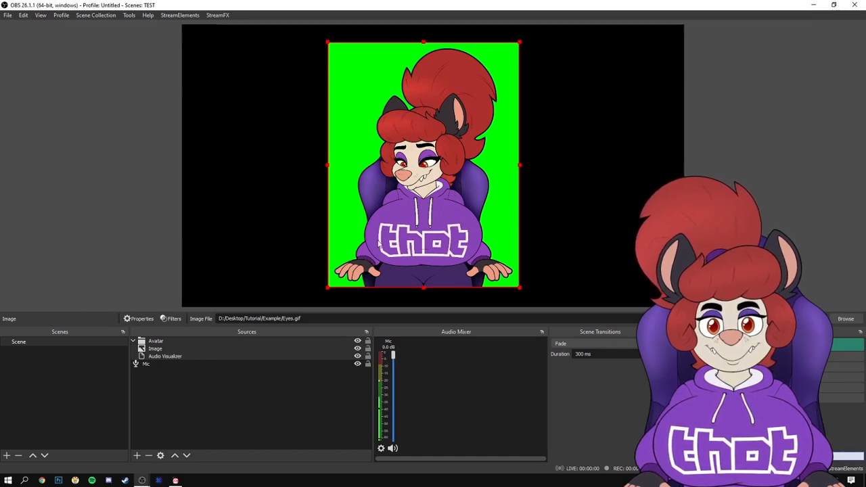
# Rename the Image source inside the Avatar group as Eyes.
pyautogui.click(156, 349)
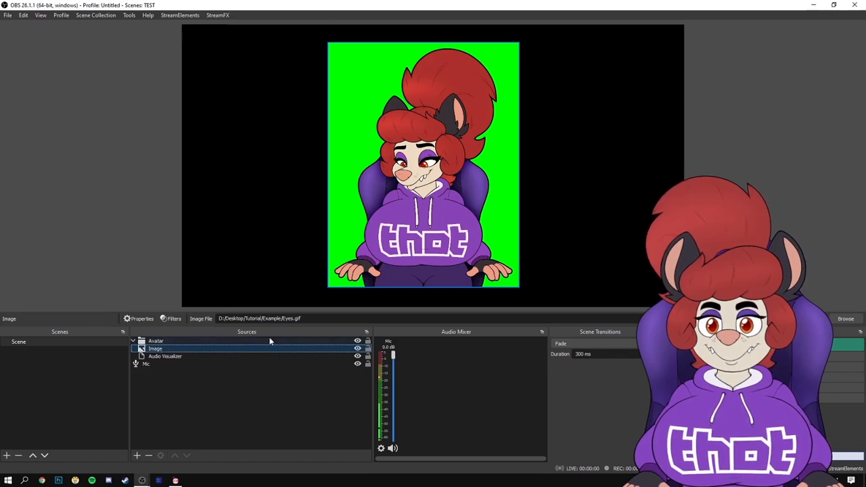
pyautogui.rightClick(165, 349)
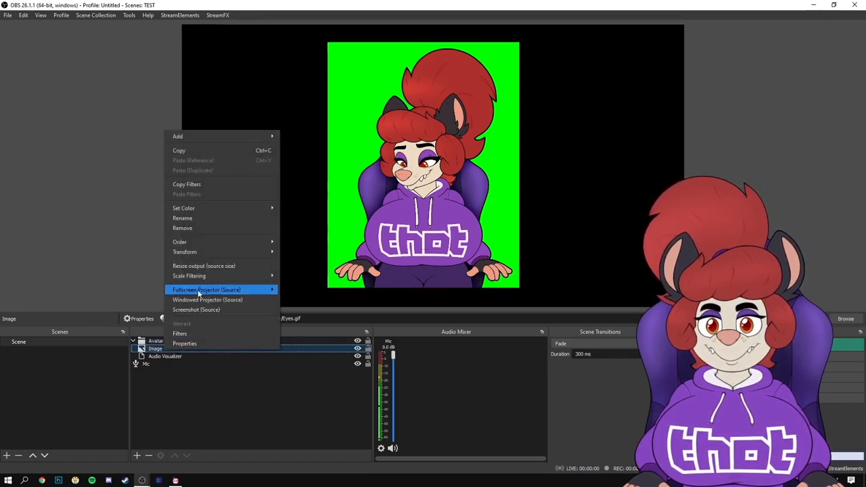
pyautogui.click(204, 219)
pyautogui.write('Eyes')
pyautogui.press('Return')
# Rename the Audio Visualizer source as Mouth.
pyautogui.rightClick(175, 357)
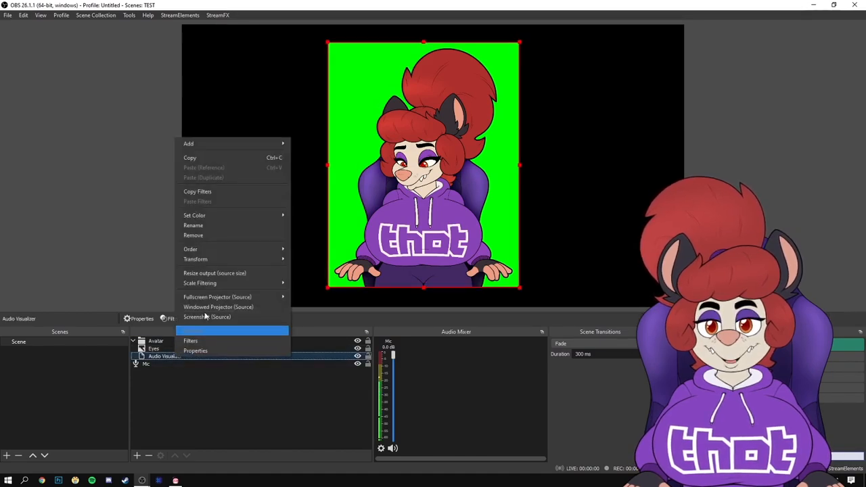
pyautogui.click(220, 225)
pyautogui.write('Mouth')
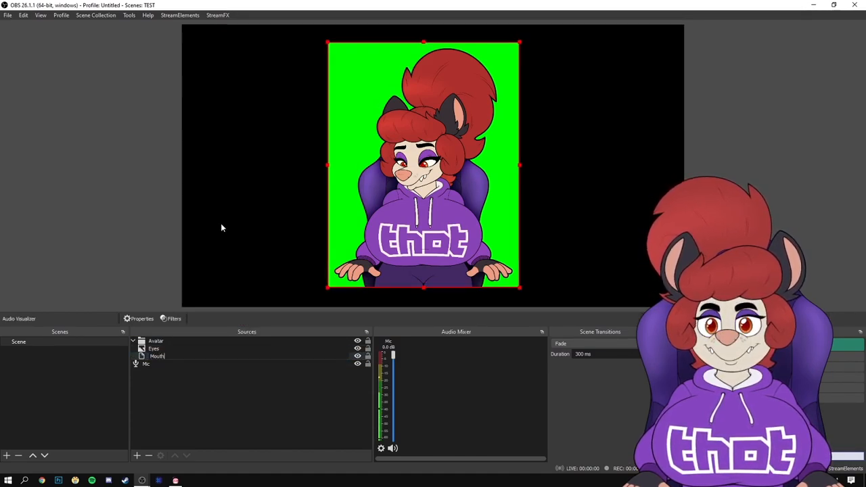
pyautogui.press('Return')
# Move the Mouth source above the Eyes source within the Avatar group.
pyautogui.click(169, 348)
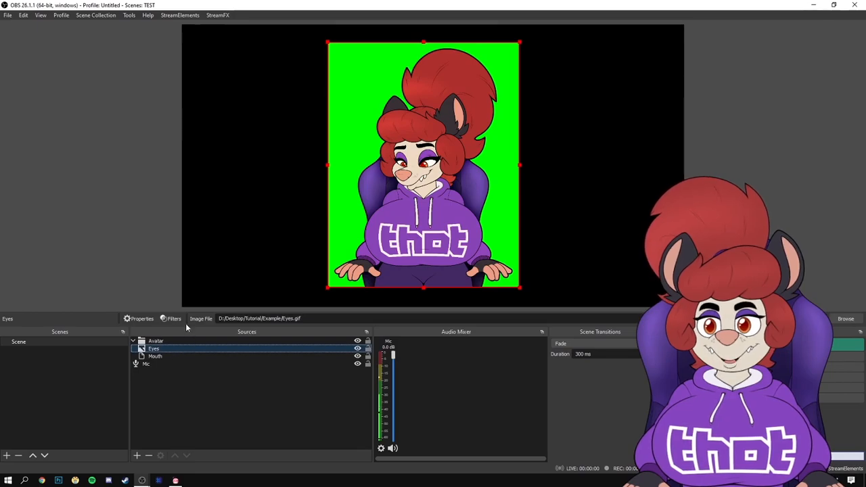
pyautogui.click(160, 357)
pyautogui.moveTo(167, 357); pyautogui.dragTo(165, 348)
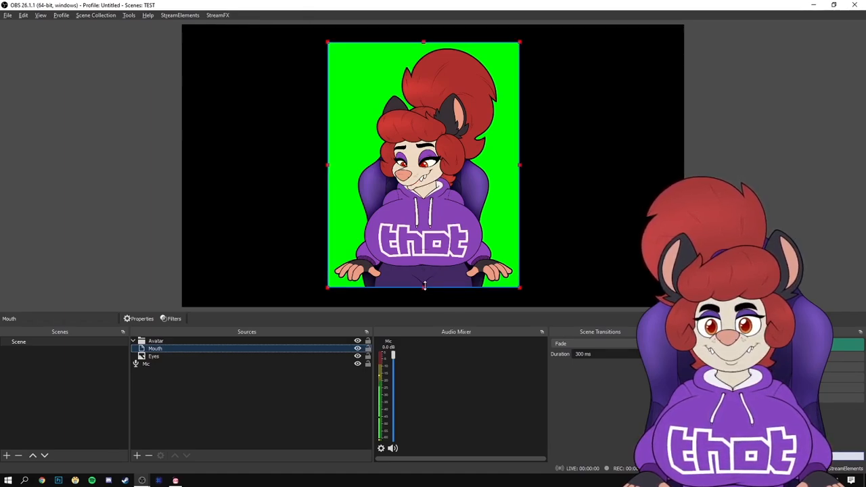
# Crop the Mouth source on all four sides to a small rectangle around the character's mouth and muzzle.
pyautogui.moveTo(424, 285); pyautogui.dragTo(465, 194)
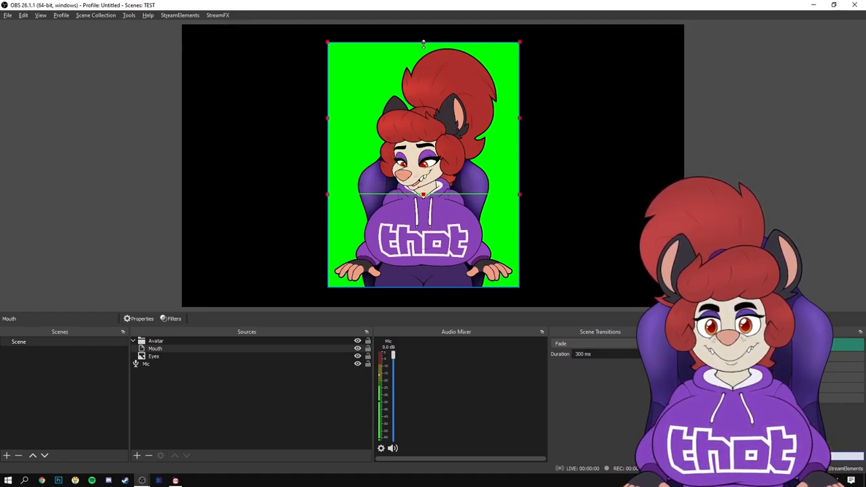
pyautogui.moveTo(423, 44); pyautogui.dragTo(443, 164)
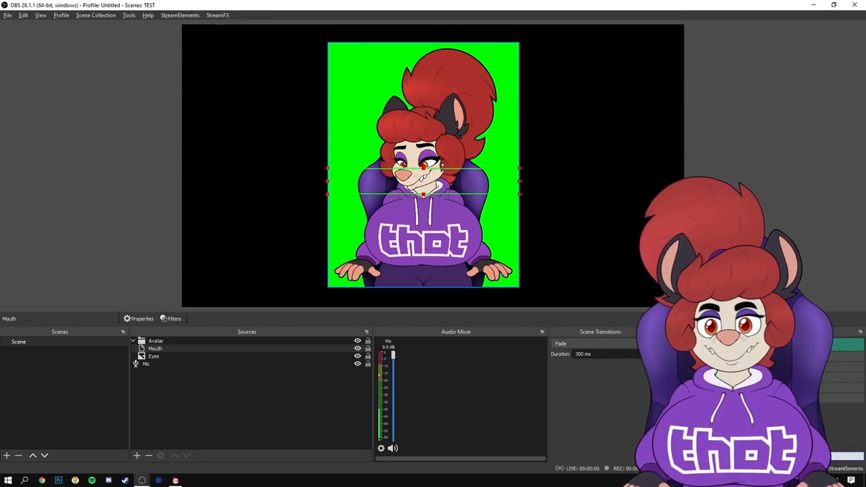
pyautogui.moveTo(327, 180); pyautogui.dragTo(331, 181)
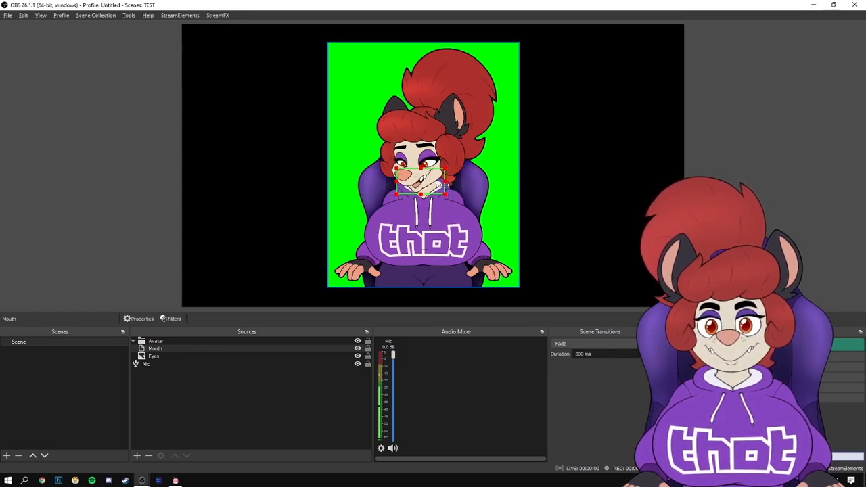
pyautogui.click(286, 414)
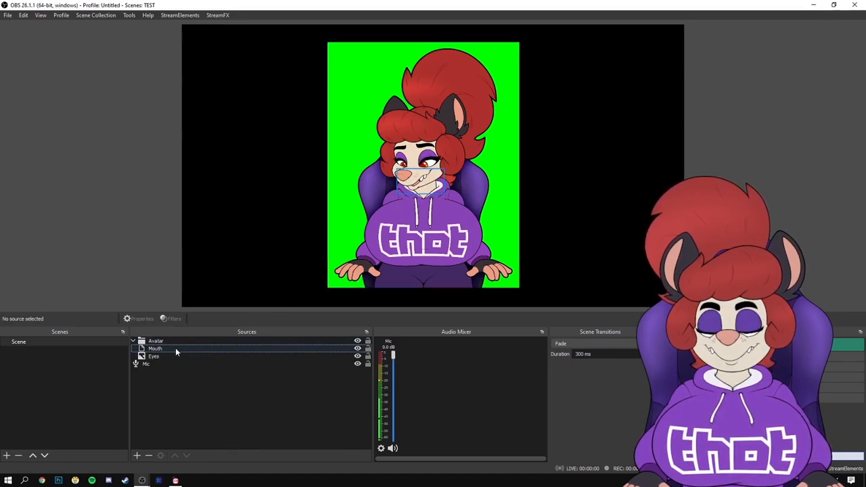
# Open the filters of the Avatar group.
pyautogui.click(157, 341)
pyautogui.rightClick(156, 341)
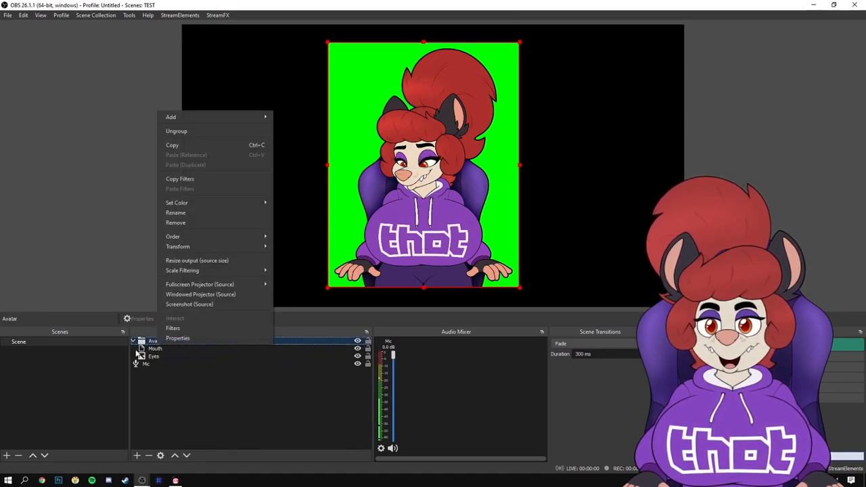
pyautogui.click(135, 352)
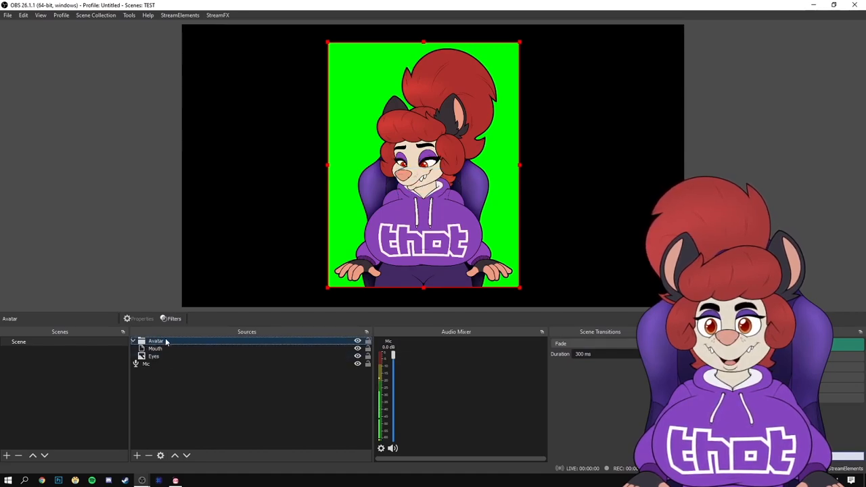
pyautogui.rightClick(168, 343)
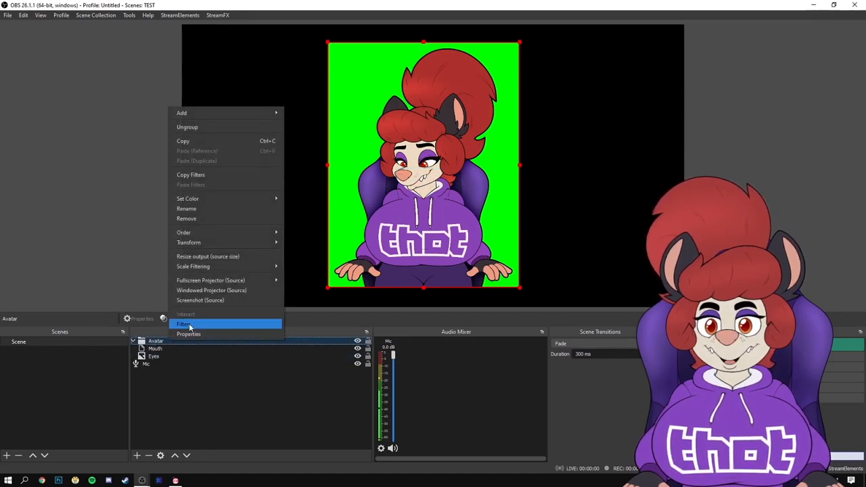
pyautogui.click(189, 323)
pyautogui.click(248, 396)
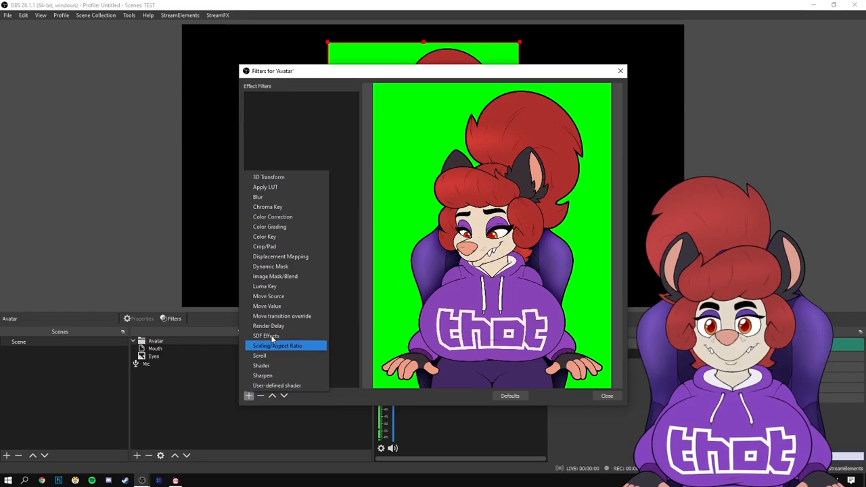
pyautogui.click(282, 238)
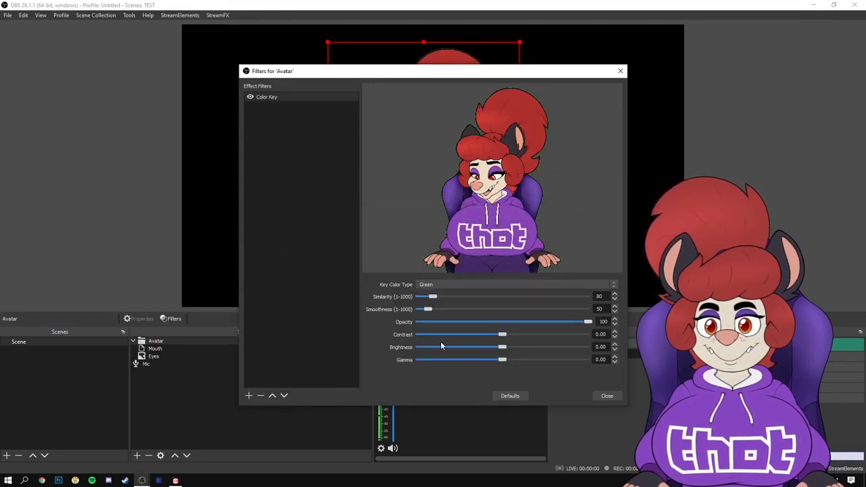
pyautogui.click(261, 397)
pyautogui.click(465, 246)
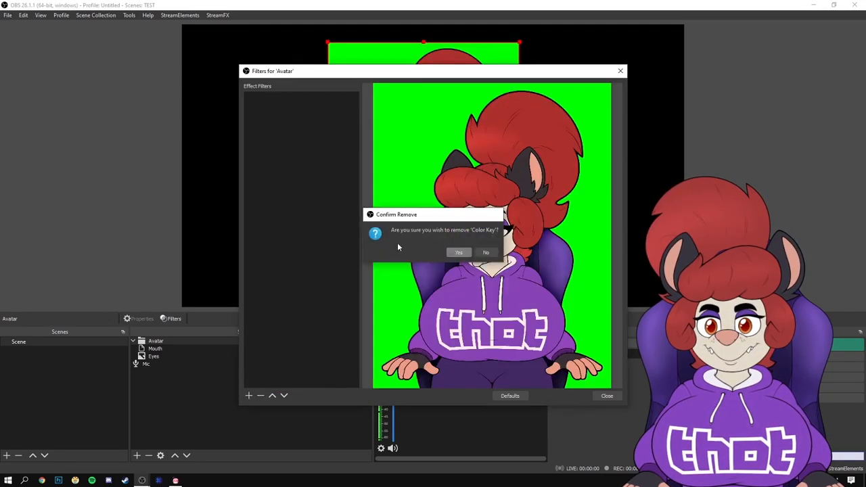
# Add a Chroma Key filter with the Green key color to the Avatar group and close its filters.
pyautogui.click(248, 396)
pyautogui.click(300, 214)
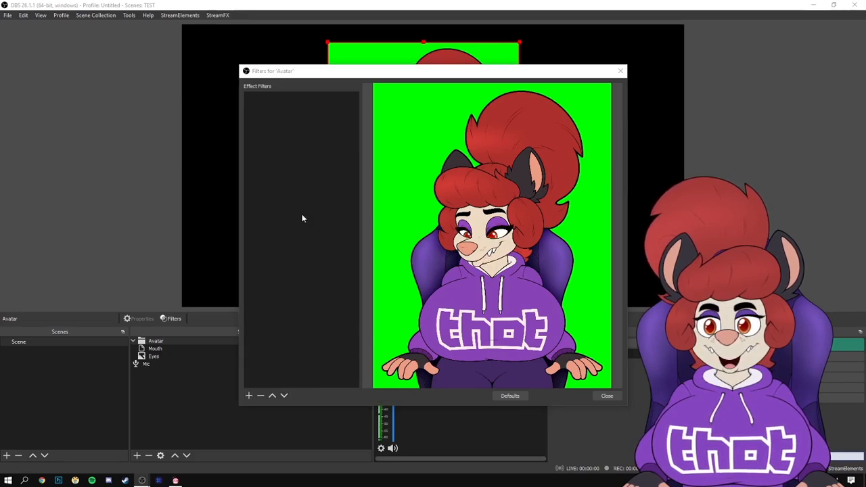
pyautogui.press('Return')
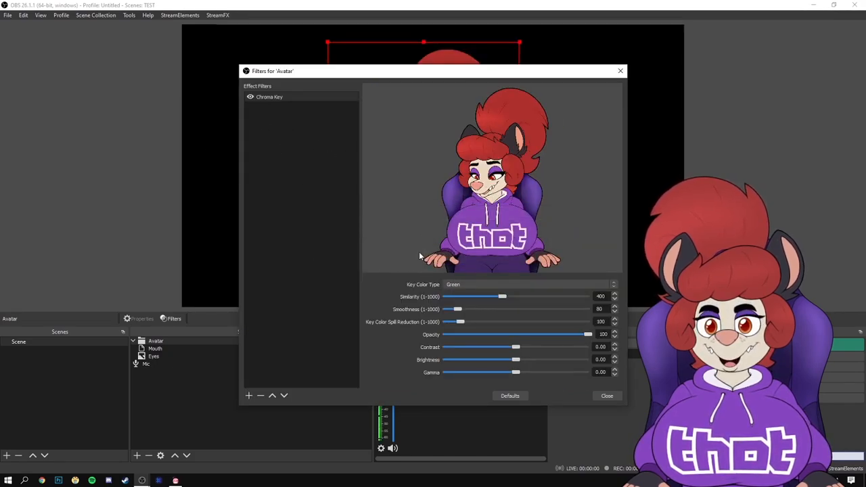
pyautogui.click(250, 98)
pyautogui.click(250, 98)
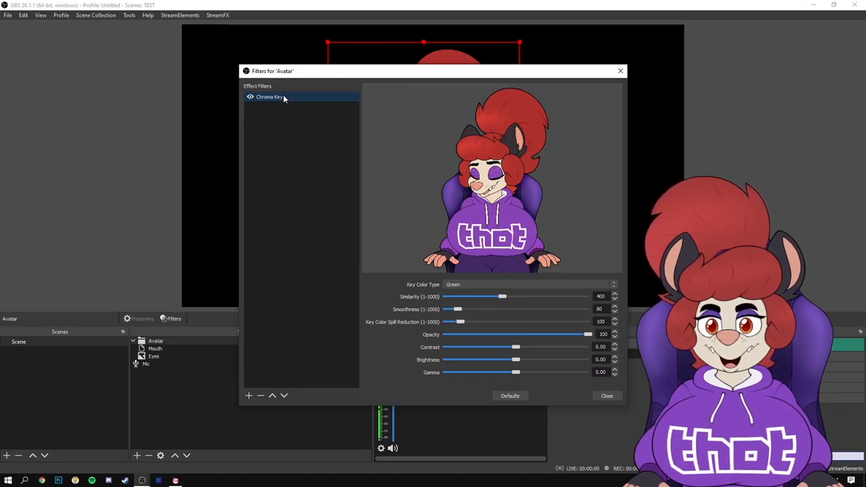
pyautogui.rightClick(283, 193)
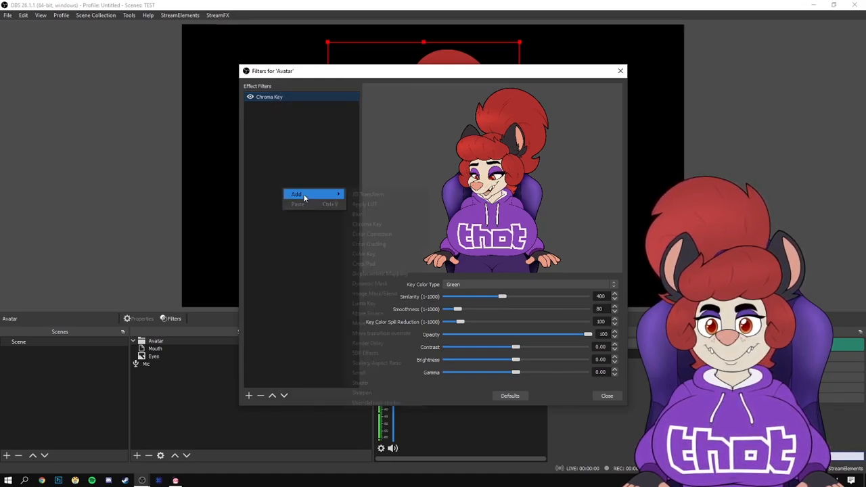
pyautogui.moveTo(303, 194)
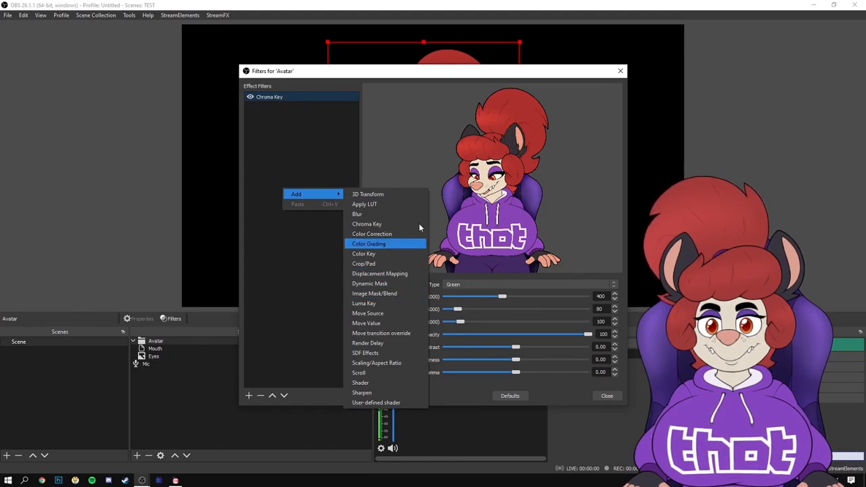
pyautogui.click(314, 246)
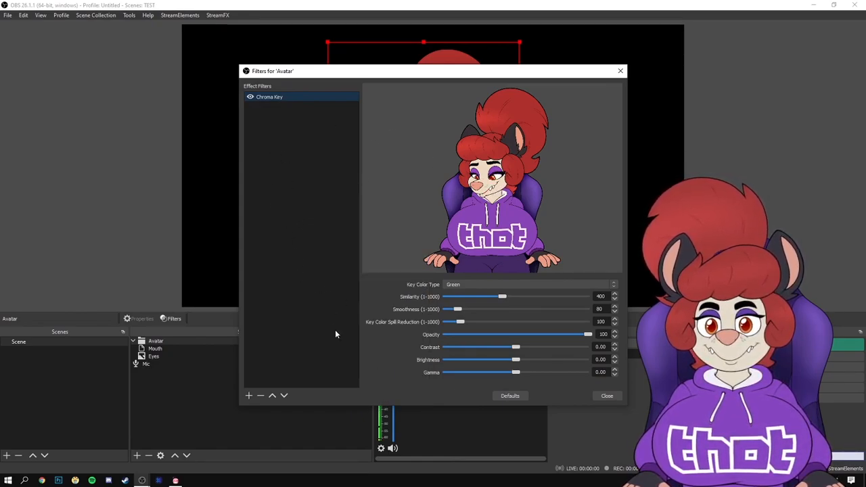
pyautogui.click(607, 396)
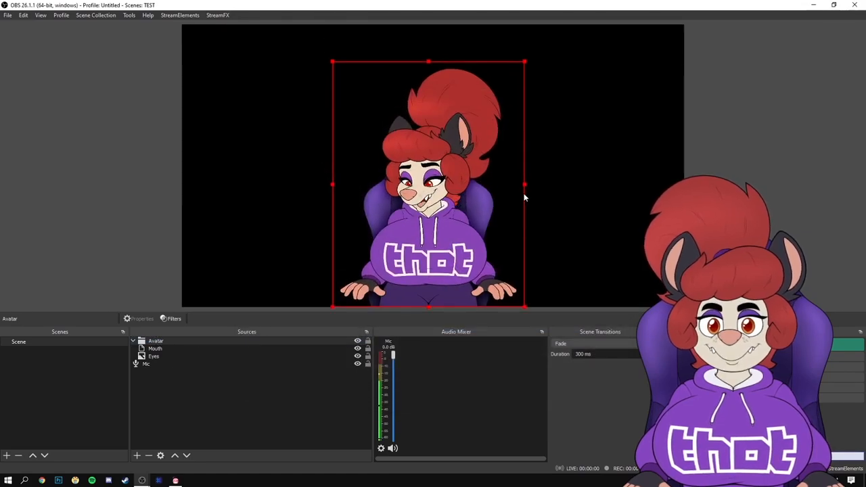
# Enlarge the Avatar group until it extends past the canvas's upper edge, with its lower edge on the canvas's lower edge.
pyautogui.moveTo(528, 184); pyautogui.dragTo(672, 196)
pyautogui.moveTo(541, 235); pyautogui.dragTo(477, 114)
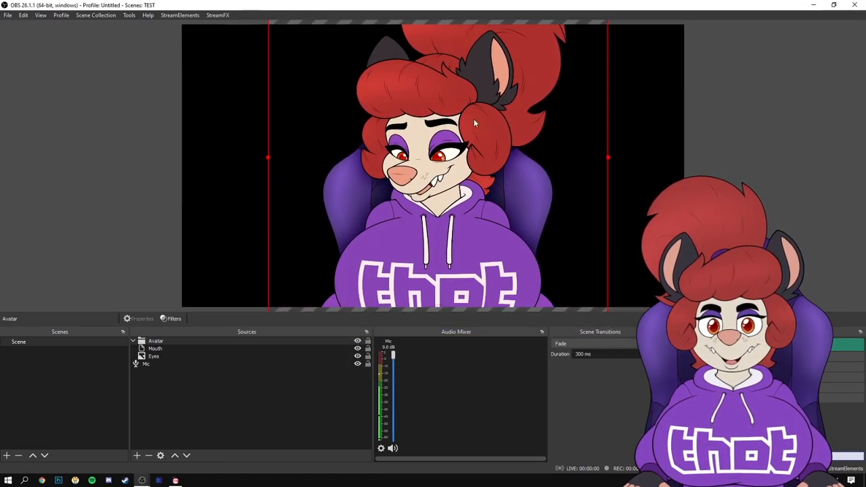
pyautogui.moveTo(609, 158); pyautogui.dragTo(822, 212)
pyautogui.moveTo(818, 253); pyautogui.dragTo(602, 166)
pyautogui.moveTo(640, 142); pyautogui.dragTo(354, 125)
pyautogui.moveTo(254, 57); pyautogui.dragTo(441, 229)
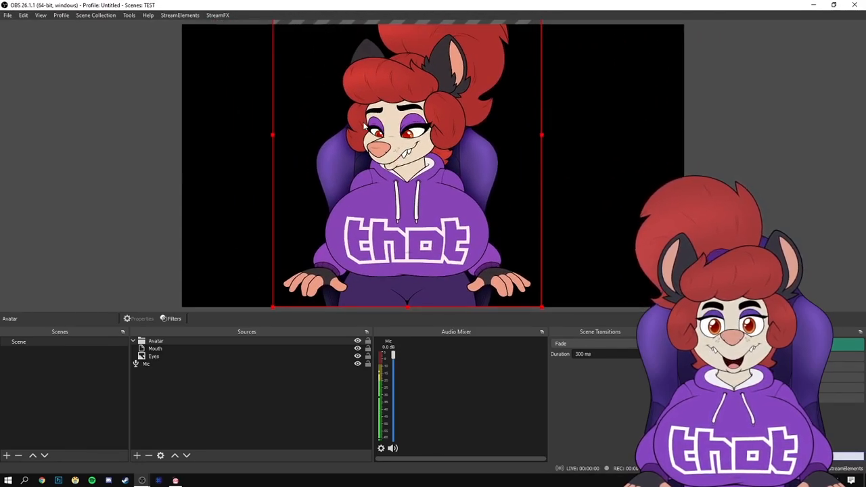
# Set the Avatar group's scale filtering to Bicubic.
pyautogui.rightClick(382, 139)
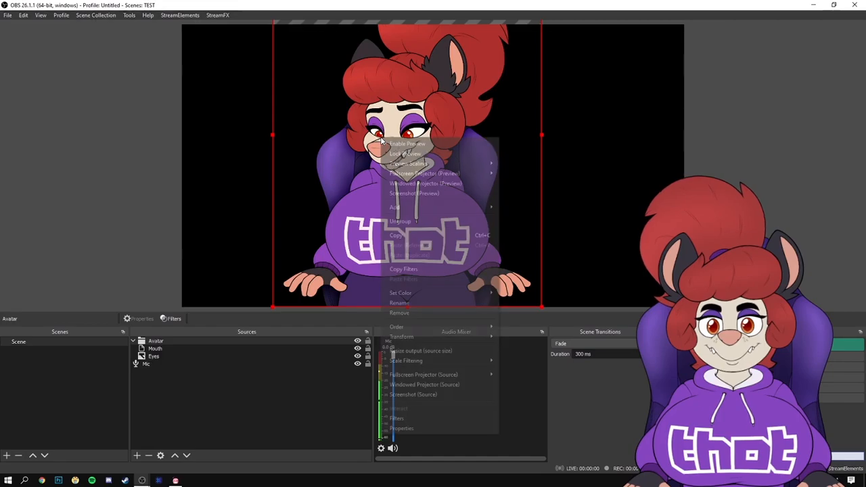
pyautogui.moveTo(445, 367)
pyautogui.rightClick(340, 150)
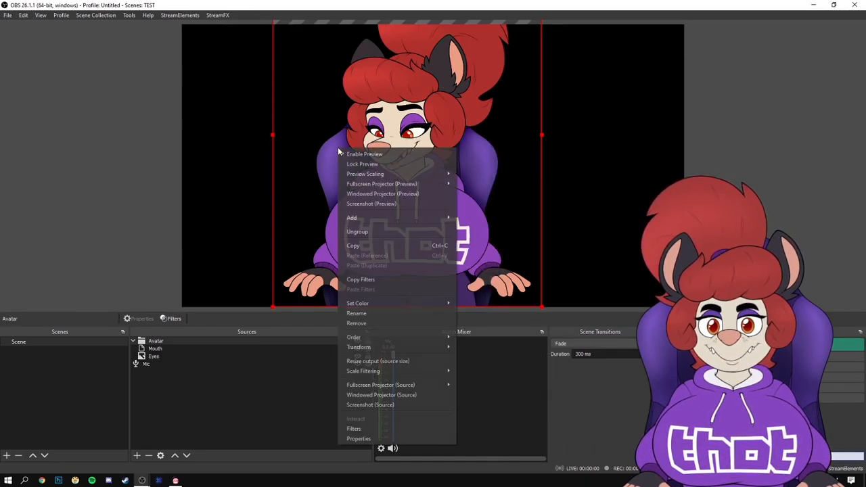
pyautogui.moveTo(406, 374)
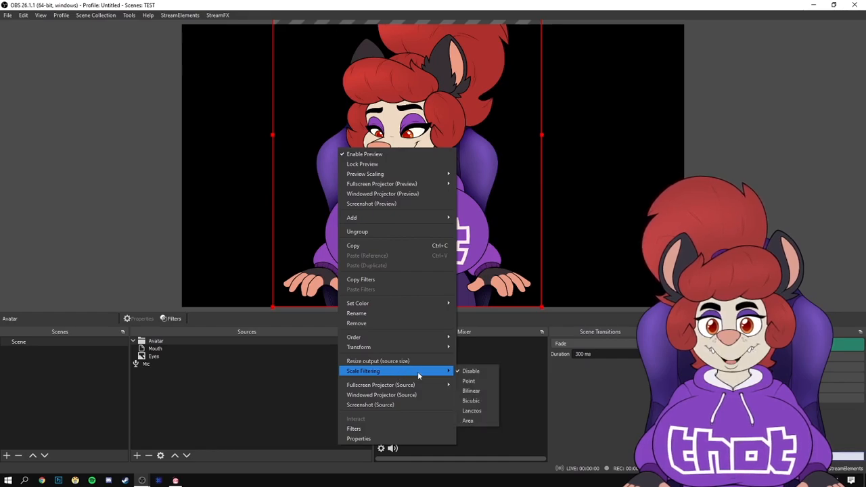
pyautogui.click(479, 399)
# Scale the Avatar group down and place it near the canvas centre, with the hands reaching the lower canvas edge.
pyautogui.moveTo(436, 250); pyautogui.dragTo(517, 250)
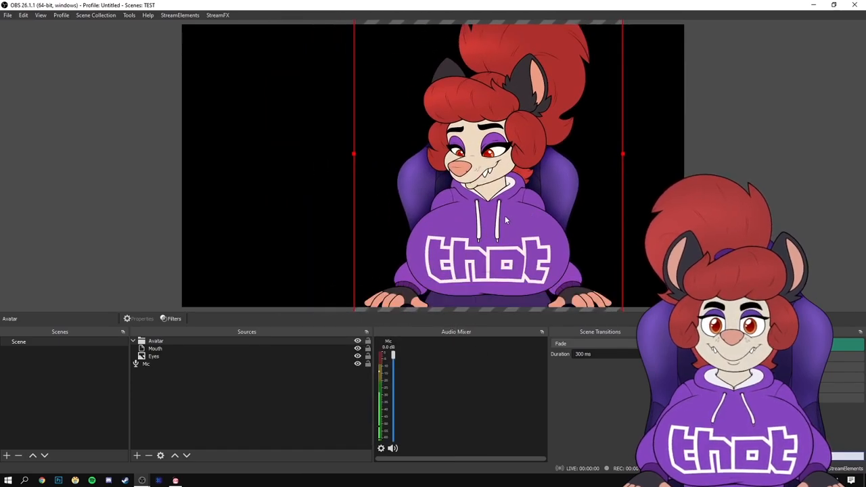
pyautogui.moveTo(505, 215); pyautogui.dragTo(545, 223)
pyautogui.moveTo(660, 161); pyautogui.dragTo(605, 161)
pyautogui.moveTo(519, 182); pyautogui.dragTo(425, 224)
pyautogui.click(643, 281)
pyautogui.click(165, 344)
pyautogui.press('Escape')
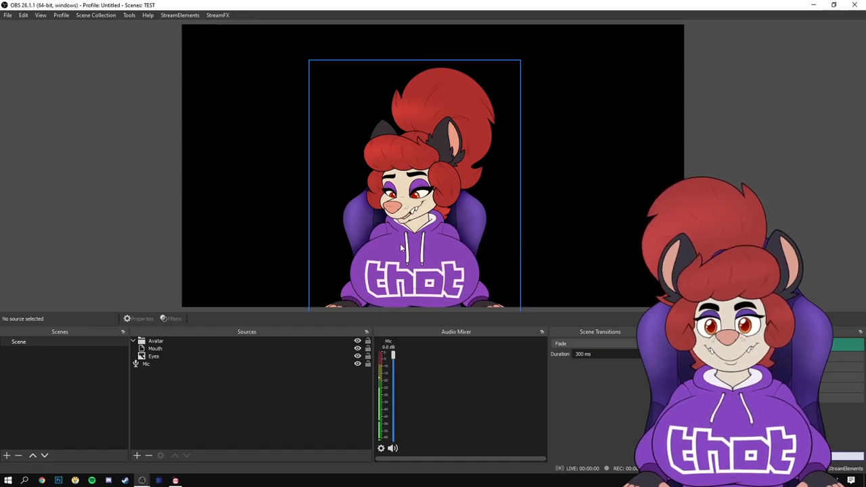
pyautogui.moveTo(412, 247); pyautogui.dragTo(434, 243)
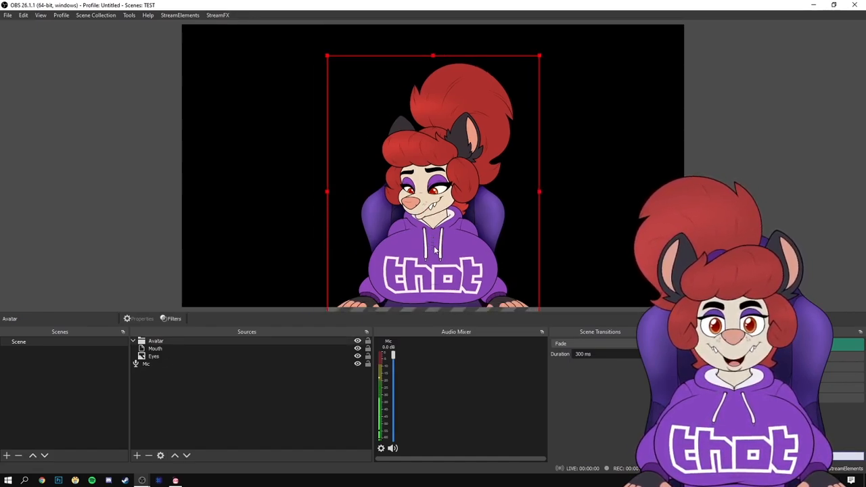